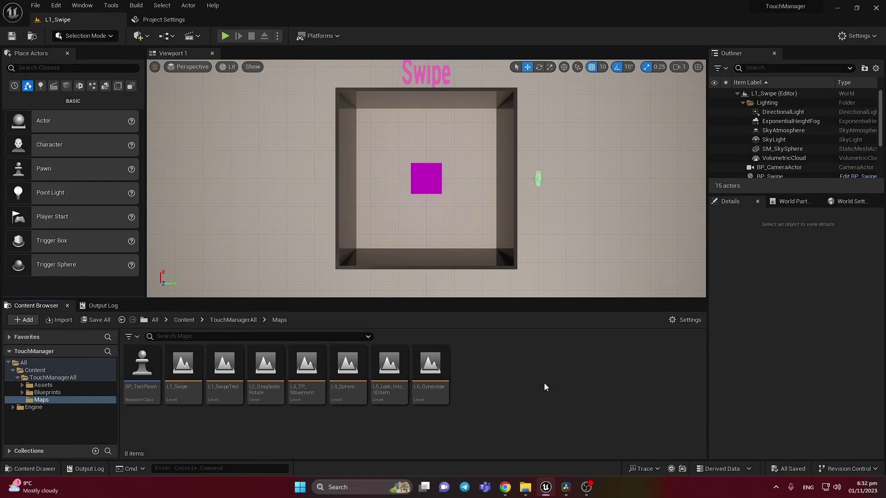
- Review the Android packaging messages in the Output Log and return to the Content Browser
{"action": "mouse_move", "coordinate": [781, 13]}
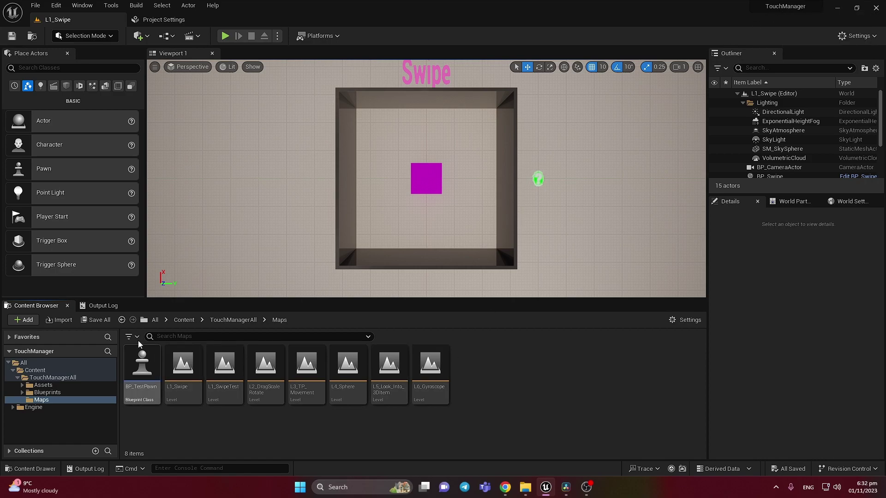
{"action": "left_click", "coordinate": [103, 305]}
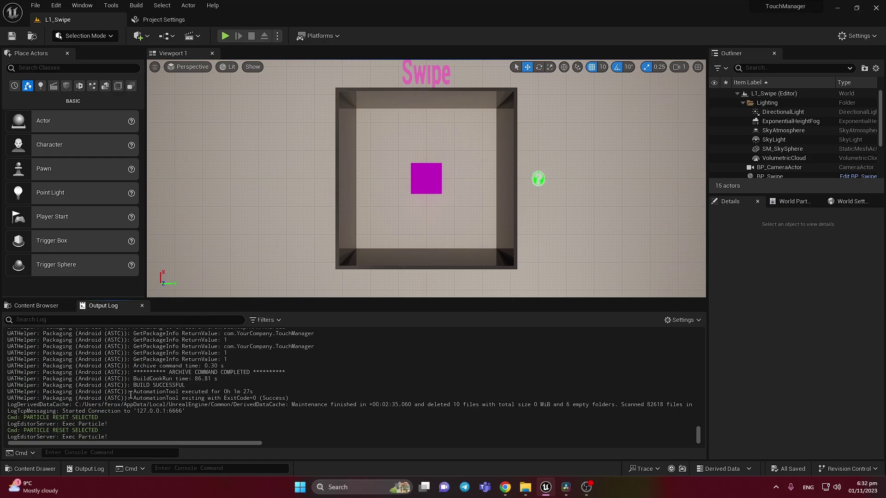
{"action": "scroll", "coordinate": [130, 395], "scroll_direction": "up", "scroll_amount": 2}
{"action": "left_click_drag", "start_coordinate": [131, 395], "coordinate": [285, 424]}
{"action": "left_click", "coordinate": [184, 415]}
{"action": "left_click", "coordinate": [36, 305]}
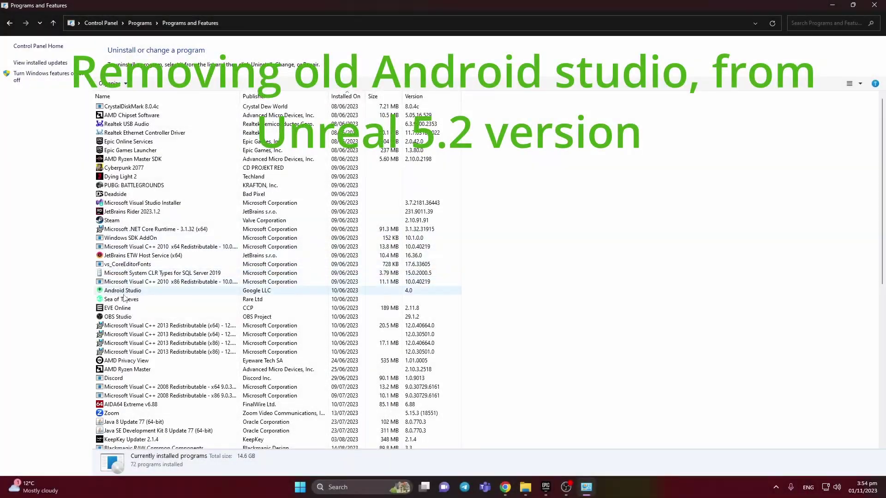
- Switch to Programs and Features and uninstall the old Android Studio from C:\Program Files\Android\Android Studio
{"action": "left_click", "coordinate": [124, 292]}
{"action": "right_click", "coordinate": [130, 295]}
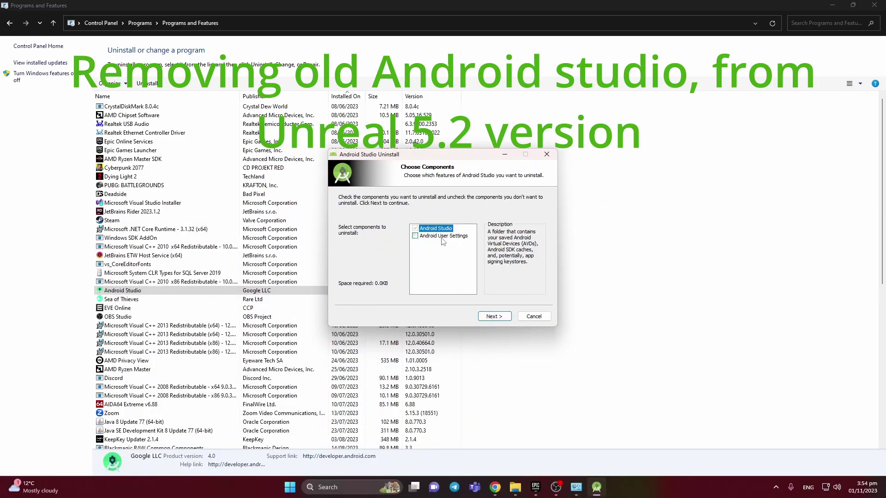
{"action": "left_click", "coordinate": [445, 237]}
{"action": "left_click", "coordinate": [494, 316]}
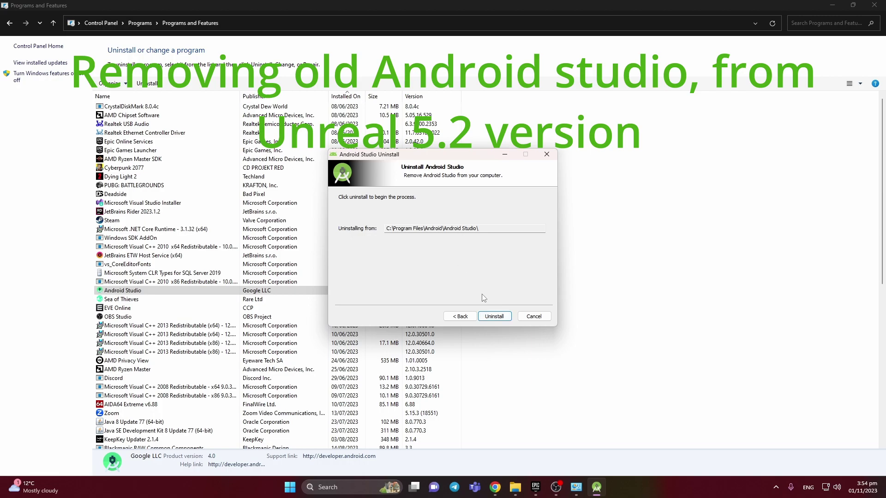
{"action": "left_click", "coordinate": [494, 316]}
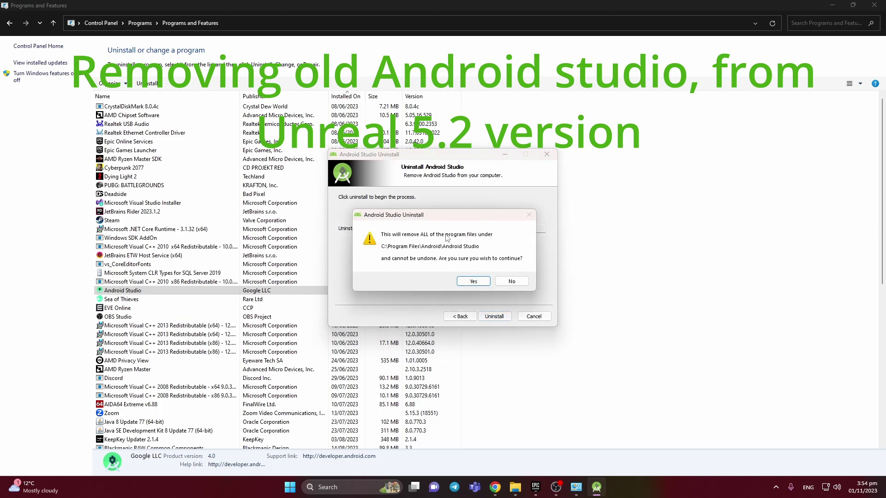
{"action": "left_click", "coordinate": [472, 281]}
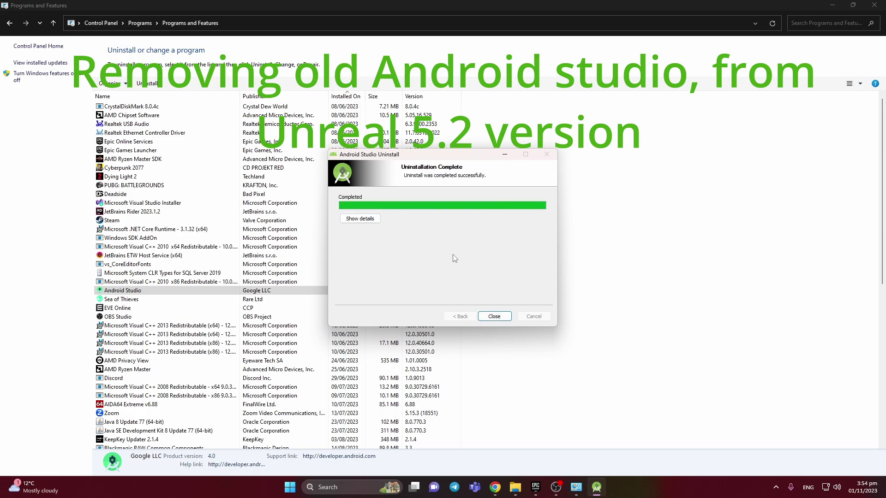
{"action": "left_click", "coordinate": [494, 316]}
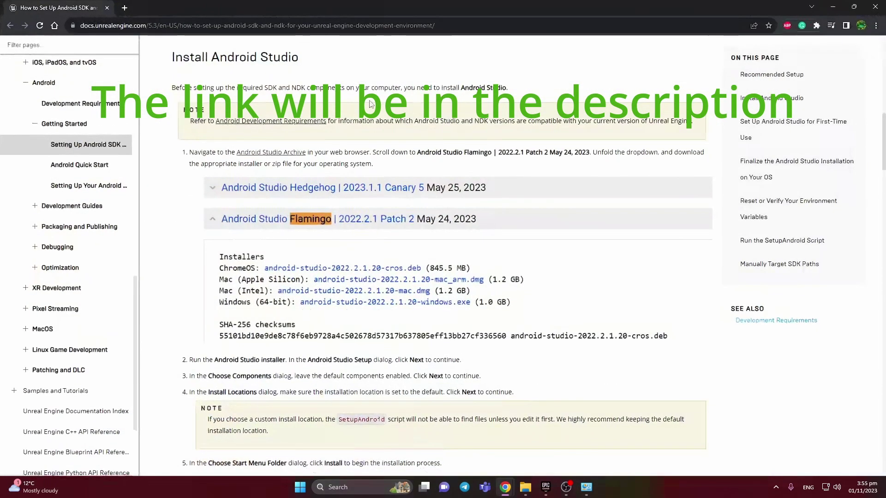
- In the Unreal Engine 5.3 guide on setting up Android SDK and NDK, open the linked Android Studio Archive in its own browser tab
{"action": "scroll", "coordinate": [170, 138], "scroll_direction": "up", "scroll_amount": 13}
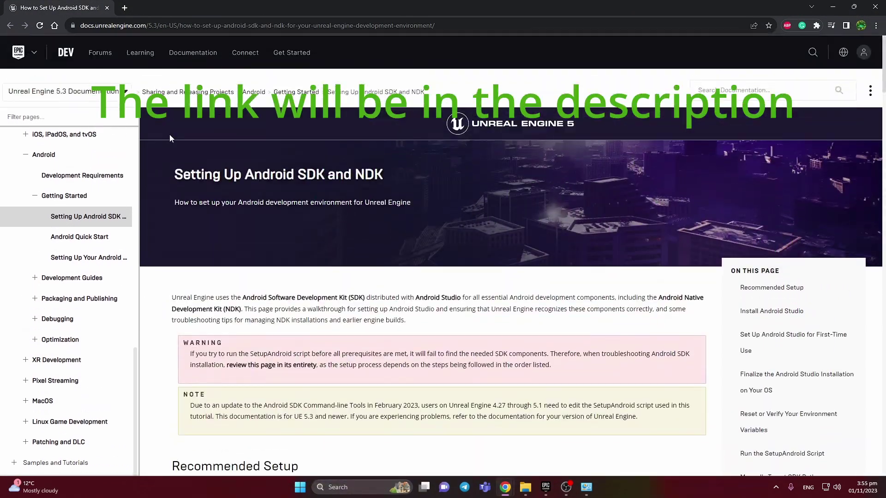
{"action": "scroll", "coordinate": [255, 204], "scroll_direction": "down", "scroll_amount": 2}
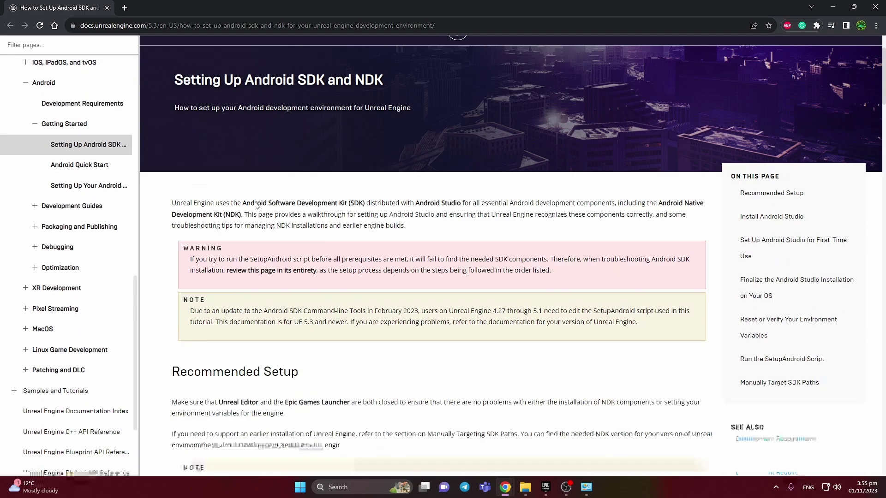
{"action": "scroll", "coordinate": [255, 204], "scroll_direction": "down", "scroll_amount": 12}
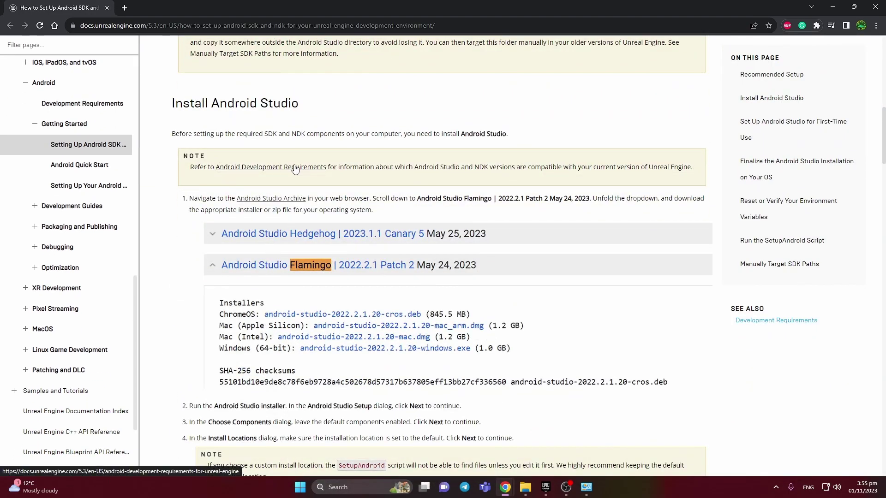
{"action": "middle_click", "coordinate": [261, 199]}
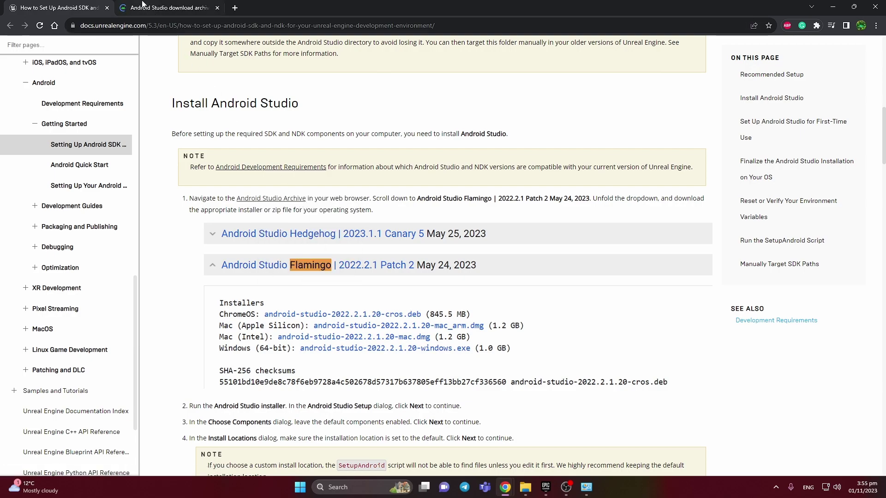
{"action": "left_click", "coordinate": [156, 8]}
- Agree to the license terms on the Android Studio download archives page
{"action": "scroll", "coordinate": [260, 257], "scroll_direction": "down", "scroll_amount": 20}
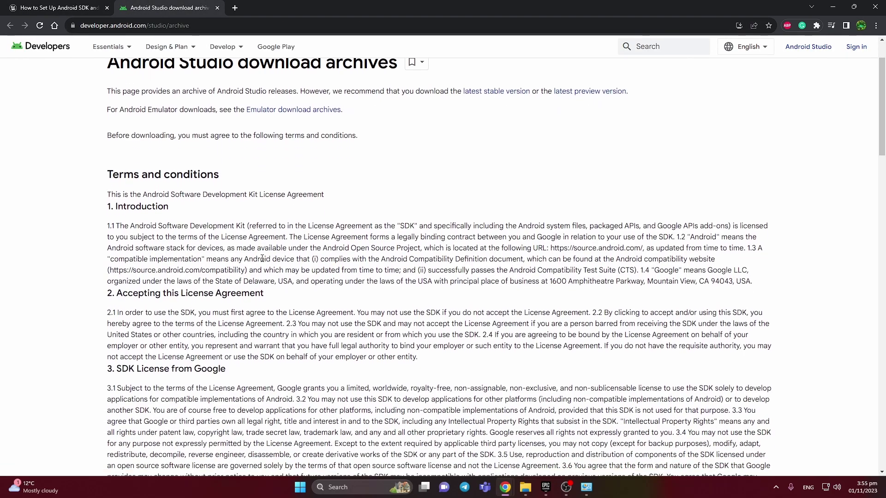
{"action": "scroll", "coordinate": [262, 258], "scroll_direction": "down", "scroll_amount": 10}
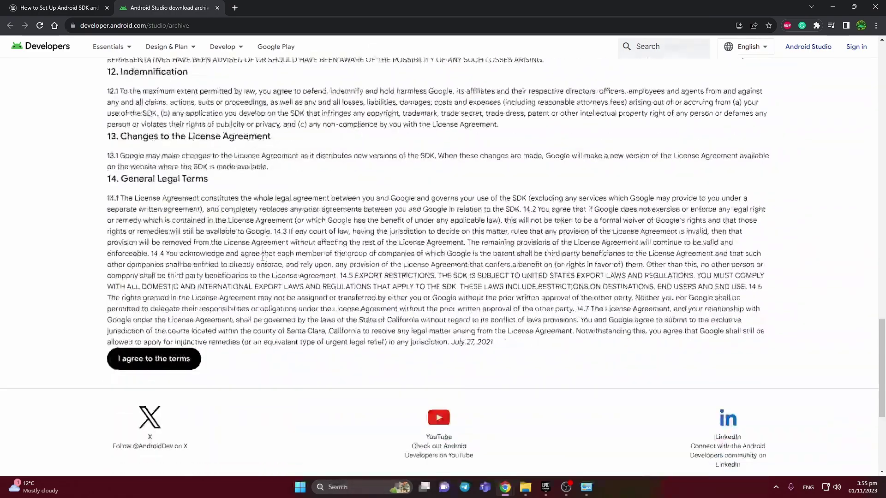
{"action": "left_click", "coordinate": [161, 181]}
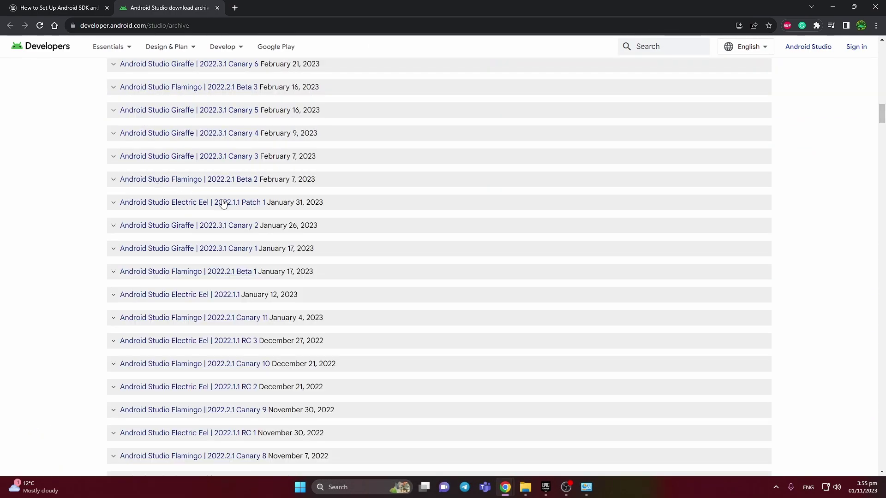
- Copy "Android Studio Flamingo" from the Unreal setup guide and search the download archives page for it
{"action": "key", "text": "ctrl+Tab"}
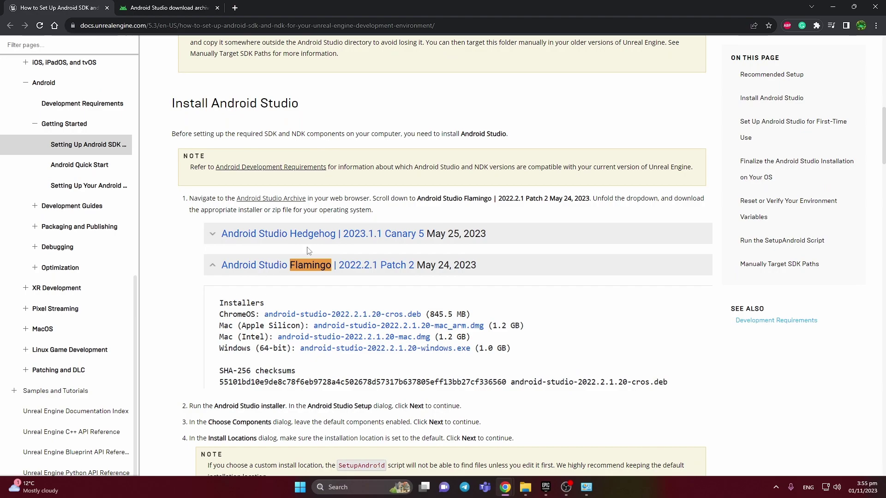
{"action": "double_click", "coordinate": [429, 198]}
{"action": "key", "text": "ctrl+c"}
{"action": "left_click_drag", "start_coordinate": [446, 198], "coordinate": [490, 199]}
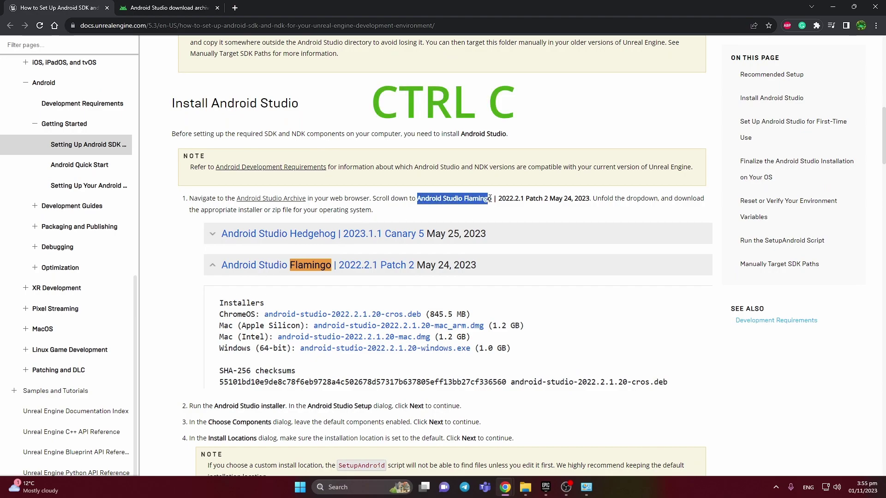
{"action": "key", "text": "ctrl+Tab"}
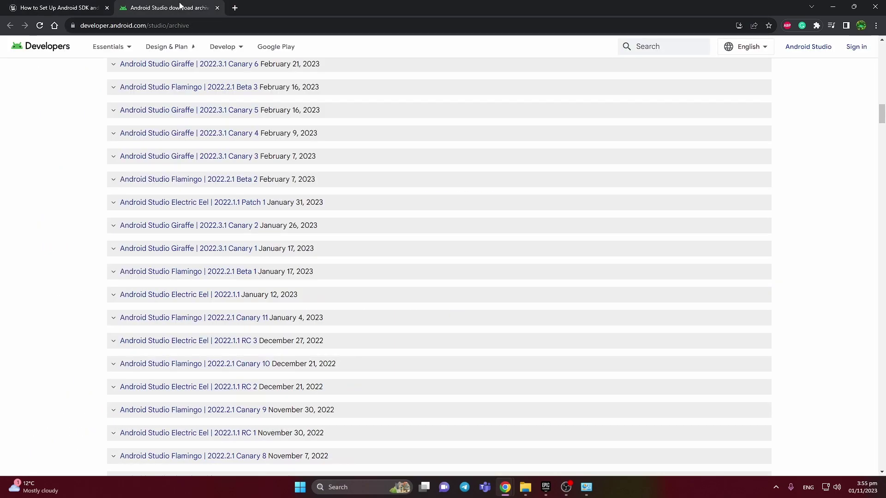
{"action": "key", "text": "ctrl+f"}
{"action": "key", "text": "ctrl+v"}
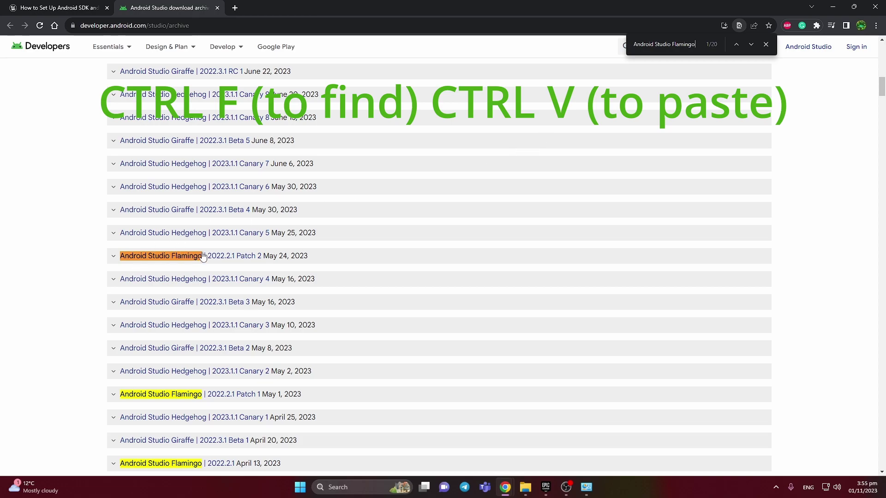
- Check the required version in the guide, then download android-studio-2022.2.1.20-windows.exe from the Flamingo 2022.2.1 Patch 2 May 24, 2023 entry
{"action": "key", "text": "ctrl+Tab"}
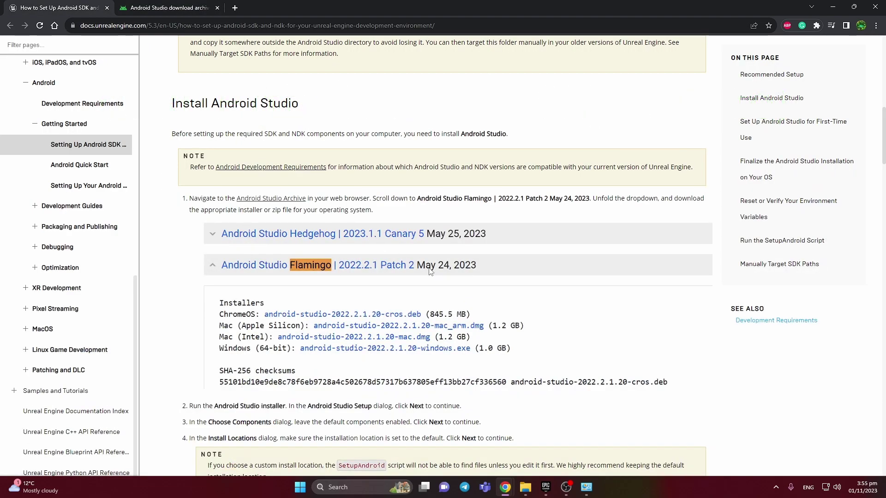
{"action": "key", "text": "ctrl+Tab"}
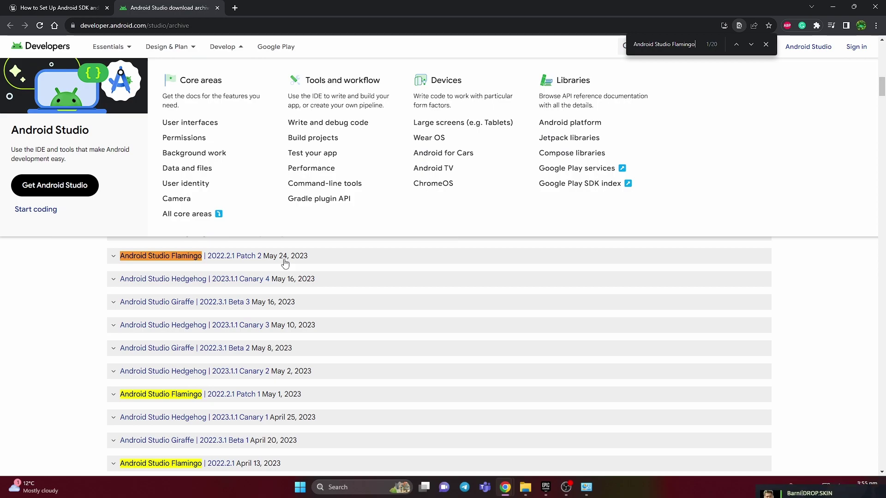
{"action": "left_click", "coordinate": [284, 263]}
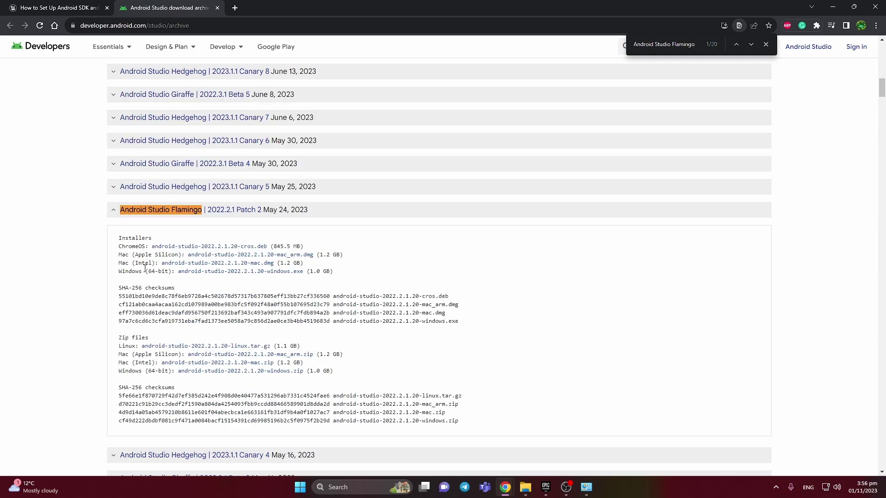
{"action": "left_click", "coordinate": [204, 275]}
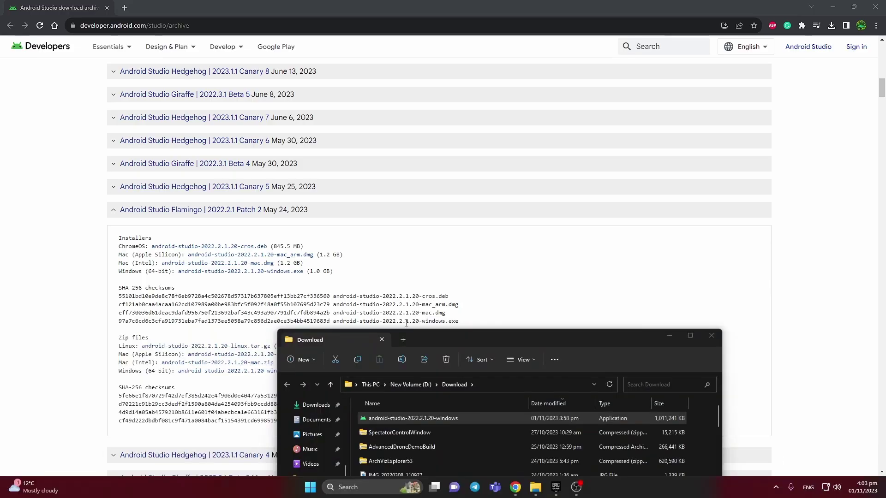
- Install Android Studio with the Android Virtual Device component in the default location C:\Program Files\Android\Android Studio
{"action": "left_click", "coordinate": [493, 316]}
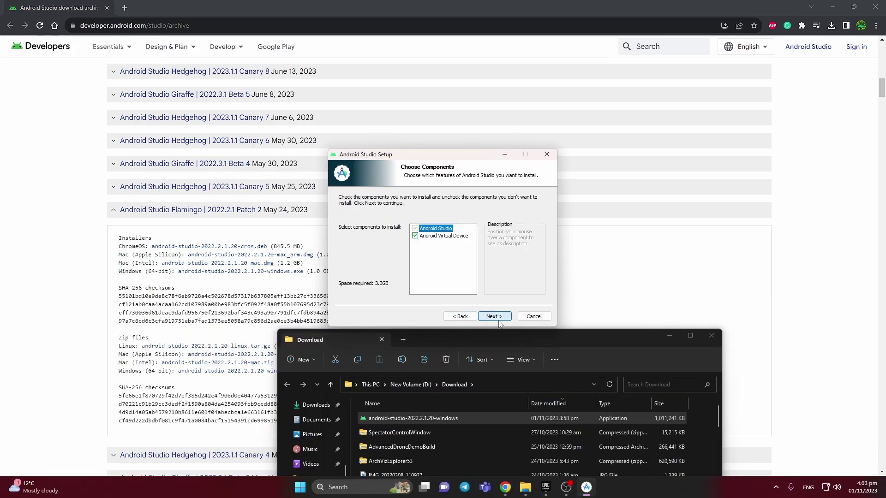
{"action": "mouse_move", "coordinate": [462, 242]}
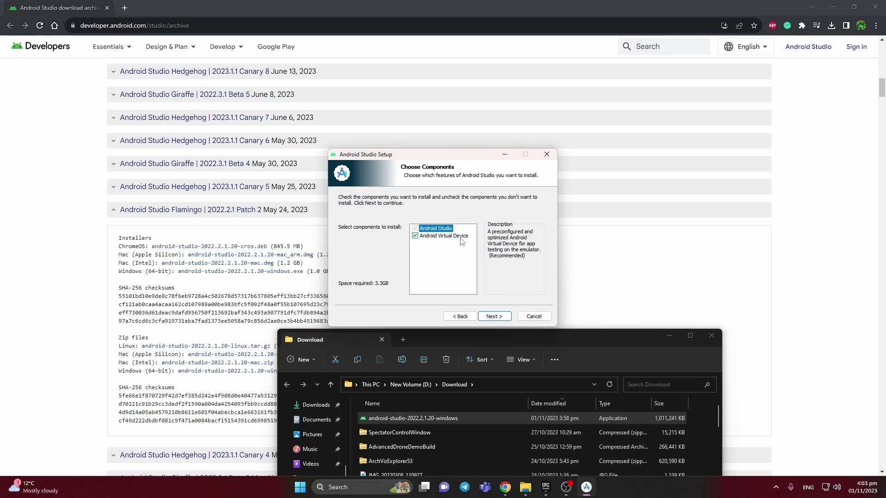
{"action": "left_click", "coordinate": [494, 316]}
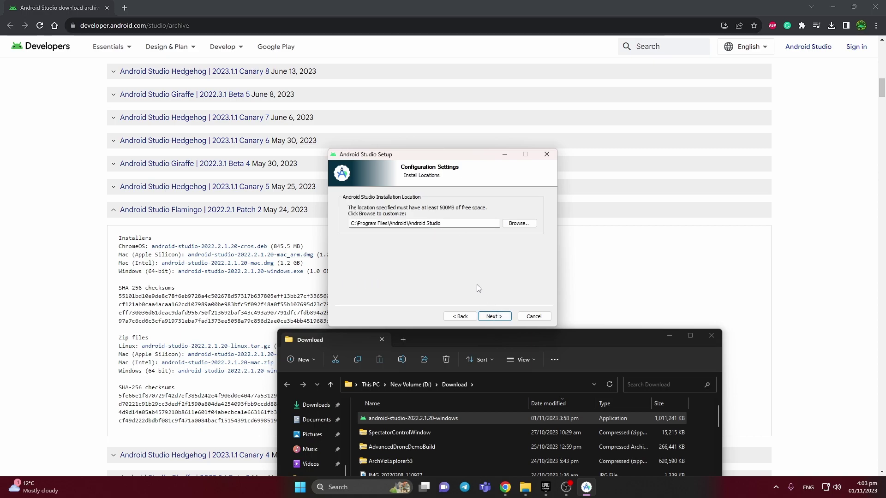
{"action": "left_click", "coordinate": [492, 317]}
{"action": "left_click", "coordinate": [492, 316]}
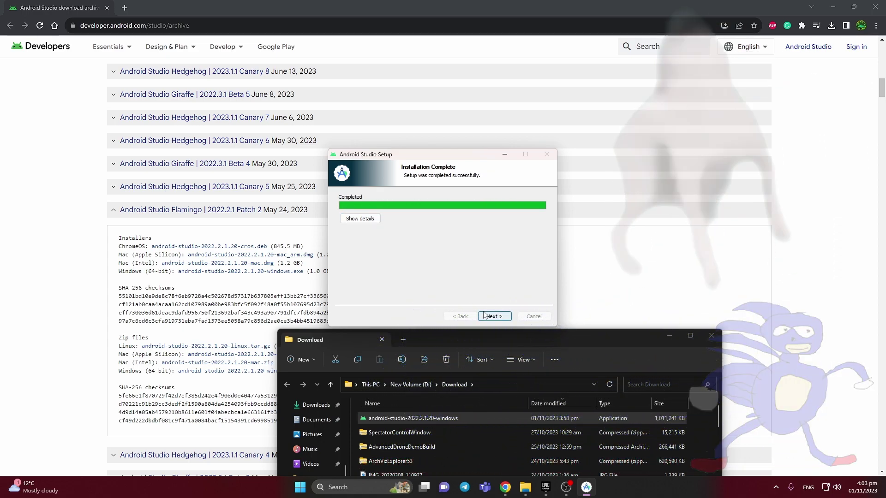
{"action": "left_click", "coordinate": [491, 317]}
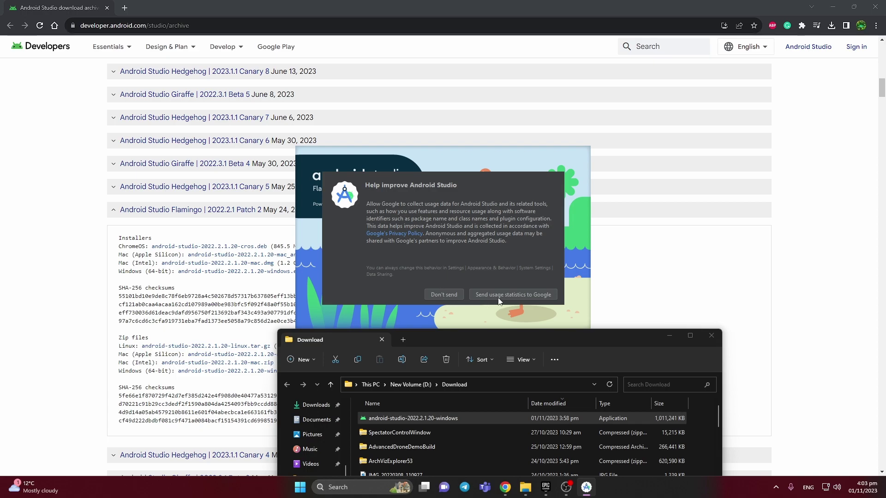
- Decline sending usage statistics to Google and open the SDK Manager from the Android Studio welcome screen
{"action": "left_click", "coordinate": [444, 294]}
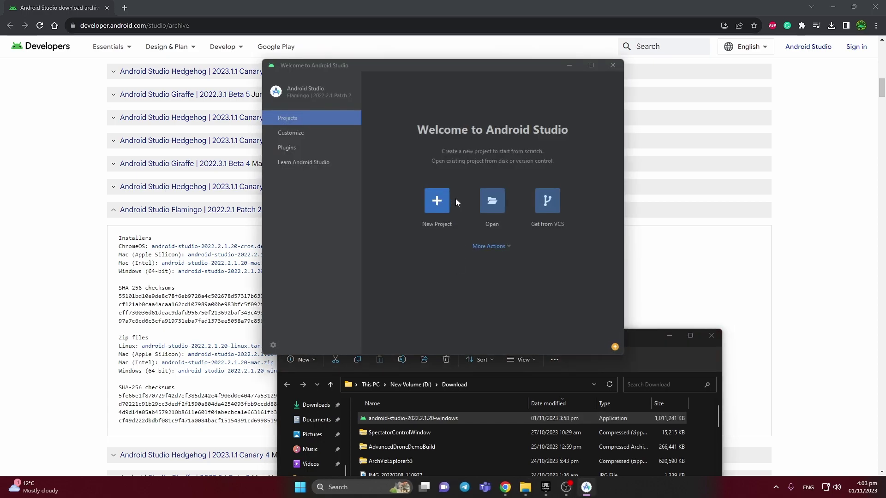
{"action": "left_click", "coordinate": [482, 249]}
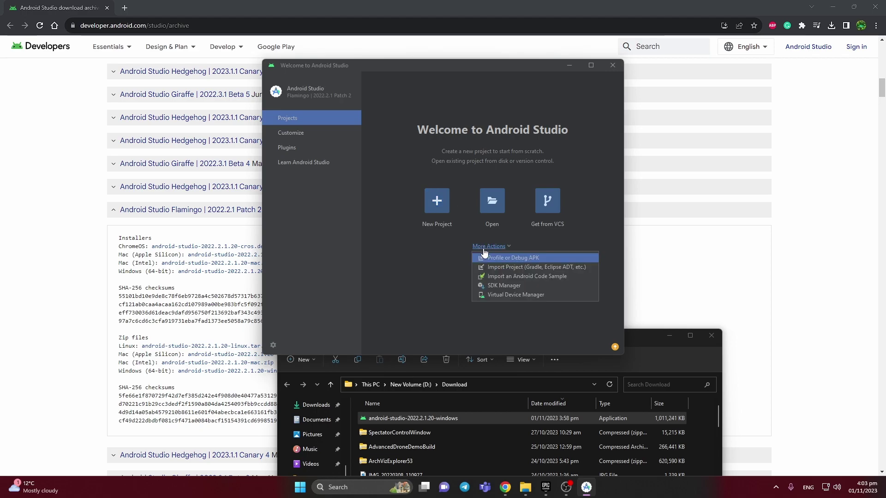
{"action": "left_click", "coordinate": [504, 285]}
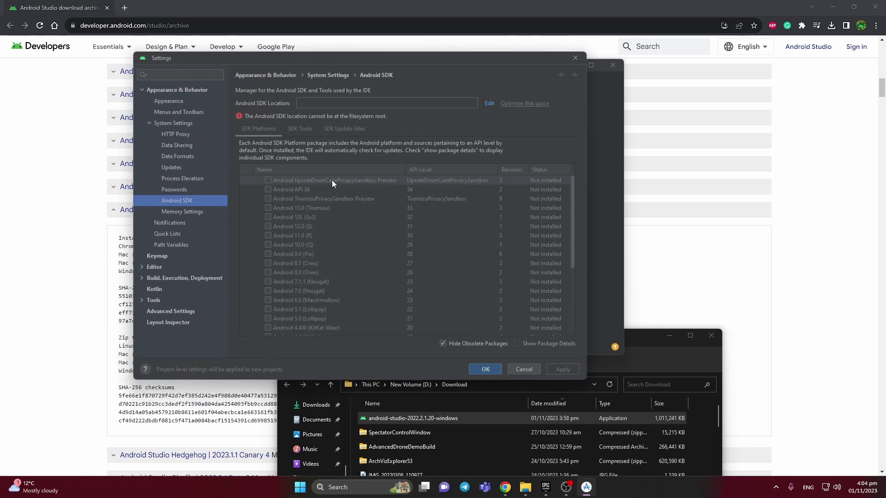
- Set the Android SDK location to the AppData\Local\Android\Sdk folder and complete the SDK components setup
{"action": "left_click", "coordinate": [489, 103]}
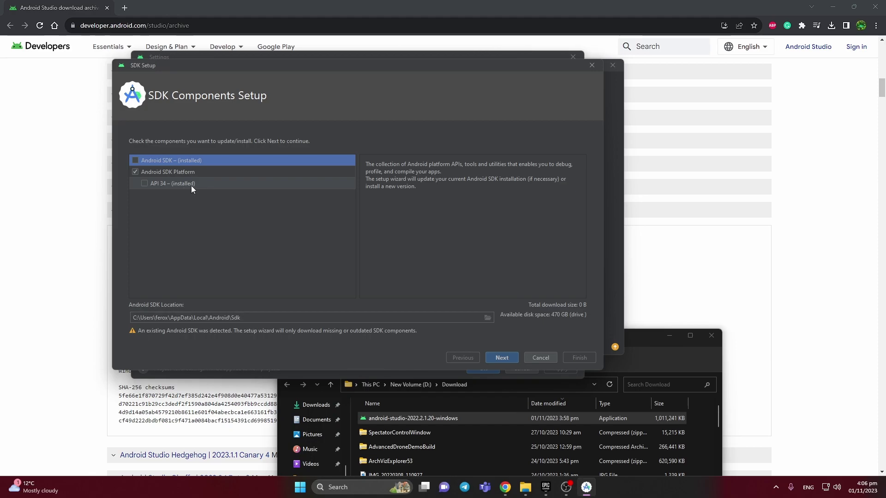
{"action": "left_click", "coordinate": [511, 357]}
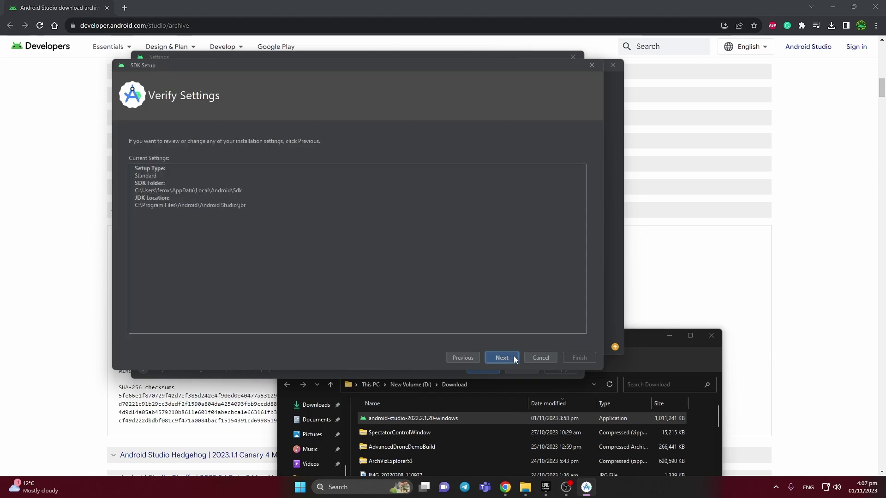
{"action": "left_click", "coordinate": [513, 356]}
{"action": "left_click", "coordinate": [578, 358]}
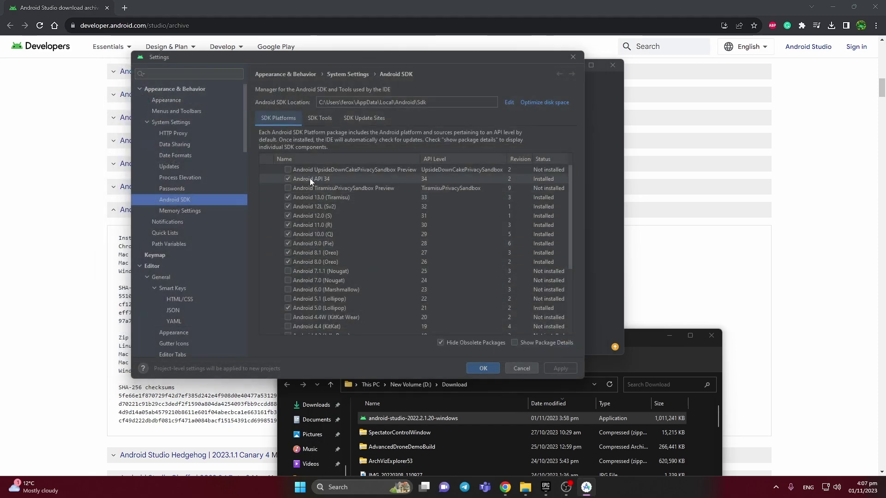
- Reopen the SDK components setup for the current SDK location and run it through to completion
{"action": "left_click", "coordinate": [516, 100]}
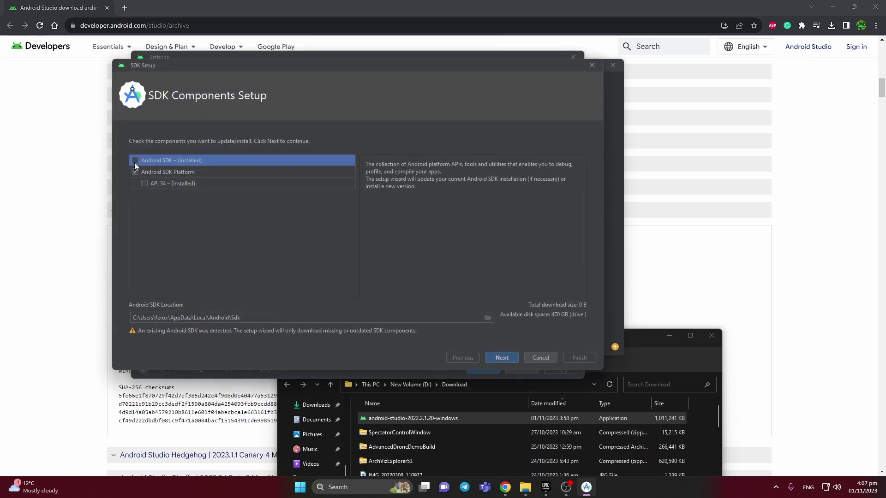
{"action": "left_click", "coordinate": [145, 182]}
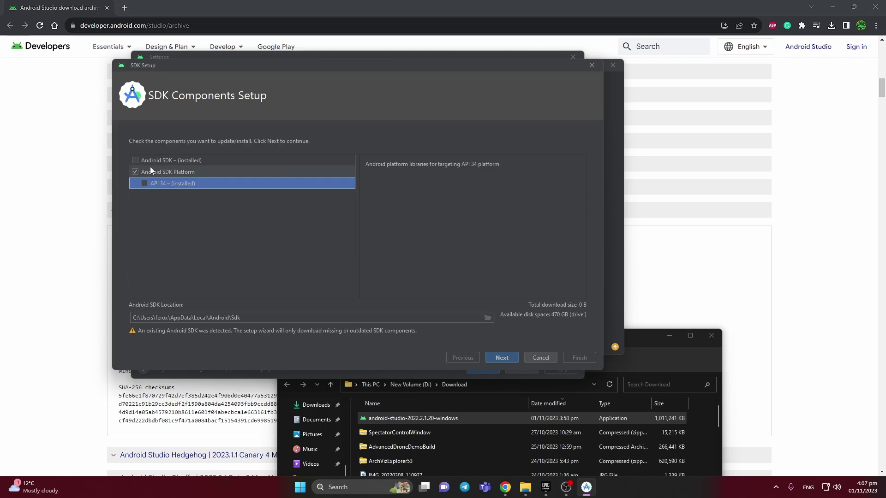
{"action": "left_click", "coordinate": [504, 358]}
{"action": "left_click", "coordinate": [504, 355]}
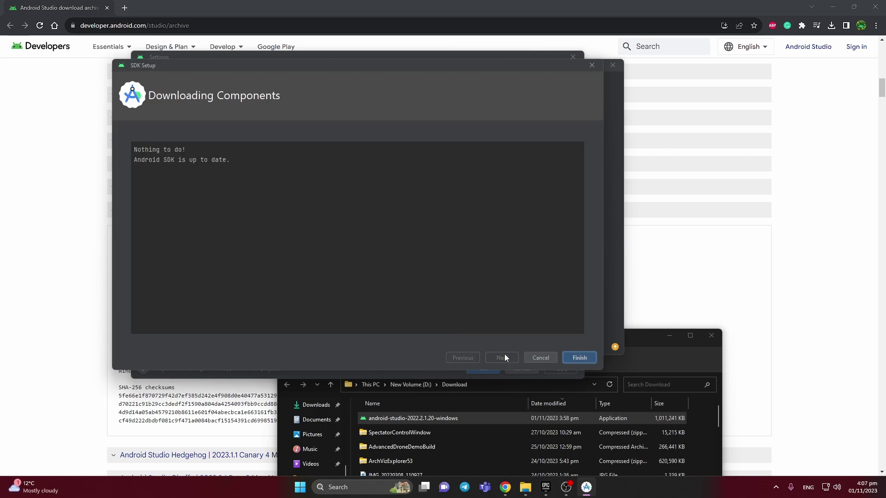
{"action": "left_click", "coordinate": [574, 357]}
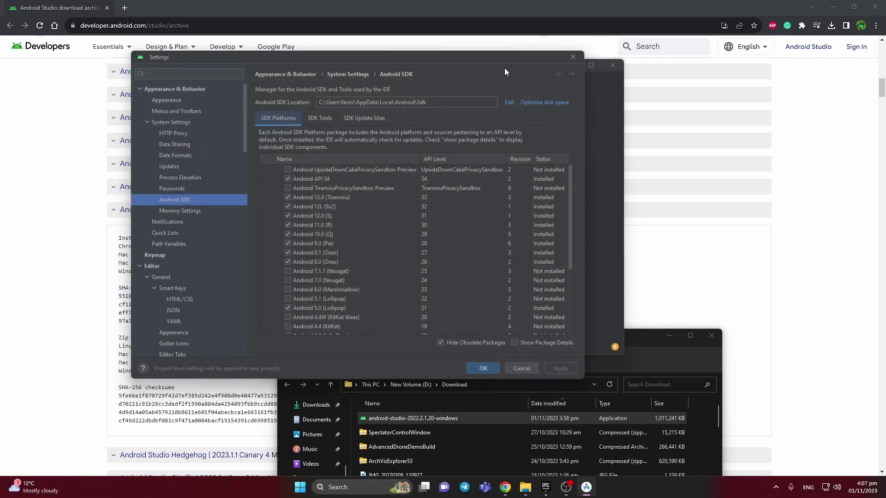
- Show package details for the SDK tools and enable every version of Android SDK Command-line Tools (latest)
{"action": "left_click", "coordinate": [314, 115]}
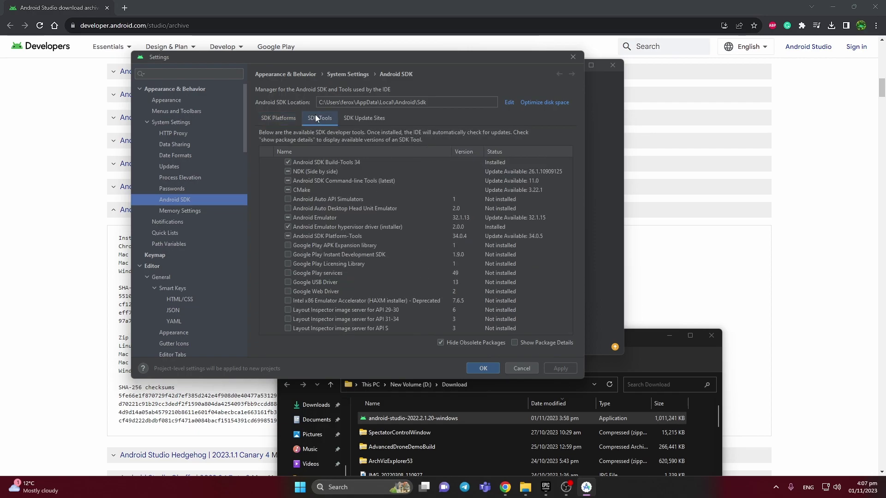
{"action": "left_click", "coordinate": [530, 344]}
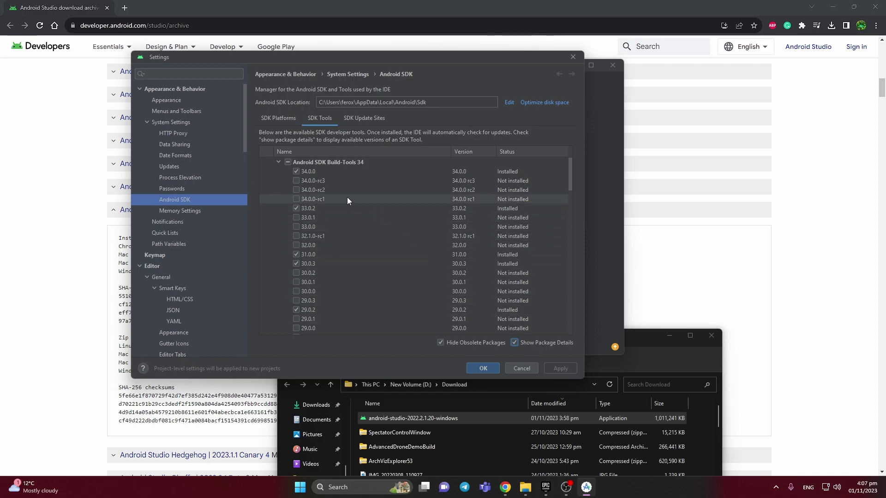
{"action": "scroll", "coordinate": [344, 187], "scroll_direction": "down", "scroll_amount": 10}
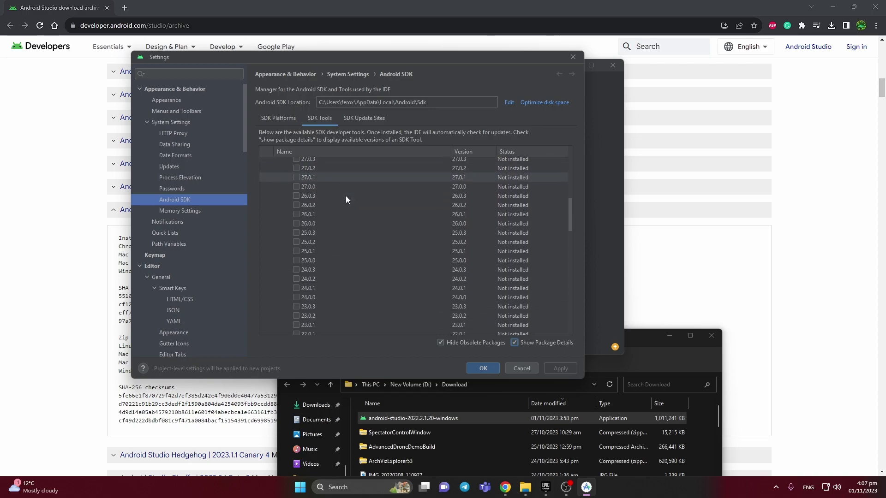
{"action": "scroll", "coordinate": [344, 220], "scroll_direction": "down", "scroll_amount": 10}
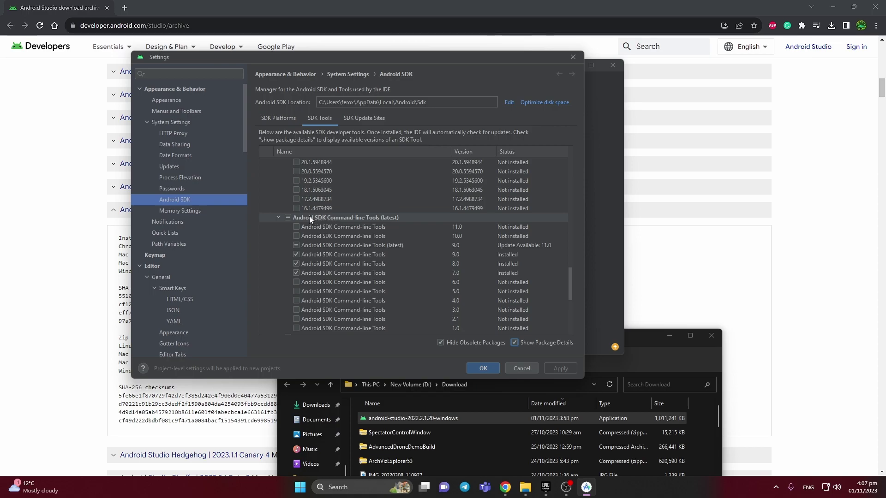
{"action": "left_click", "coordinate": [288, 217]}
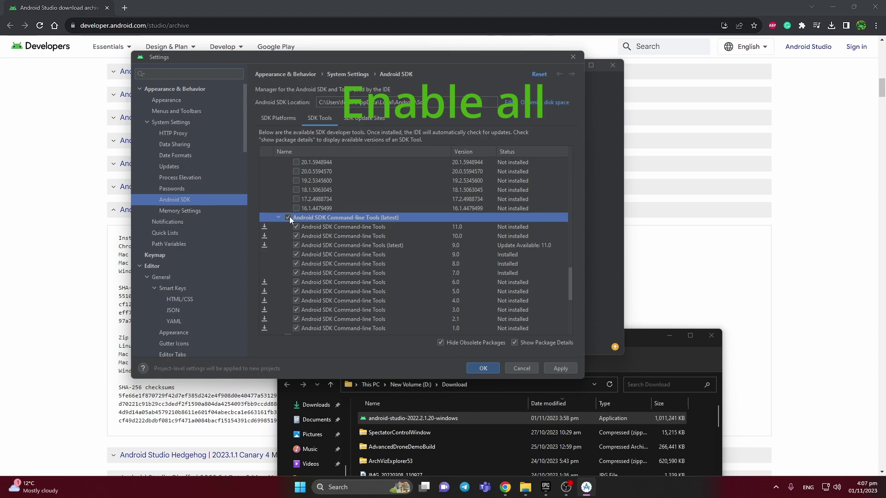
{"action": "scroll", "coordinate": [319, 224], "scroll_direction": "down", "scroll_amount": 1}
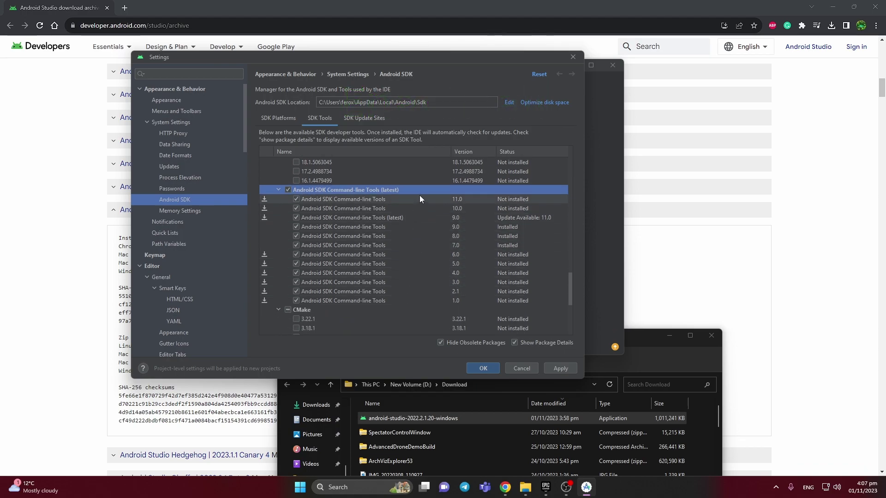
- Apply the changes, accept the component list and install the selected Android SDK Command-line Tools versions
{"action": "left_click", "coordinate": [561, 367]}
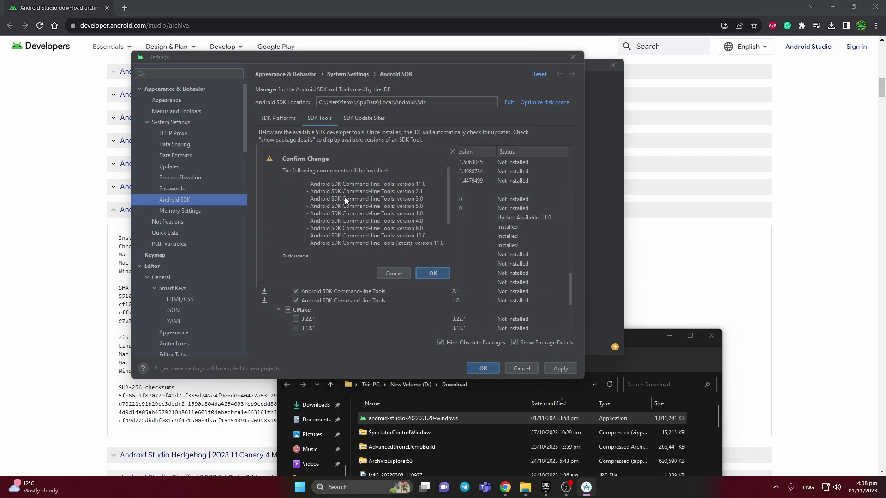
{"action": "scroll", "coordinate": [344, 197], "scroll_direction": "down", "scroll_amount": 3}
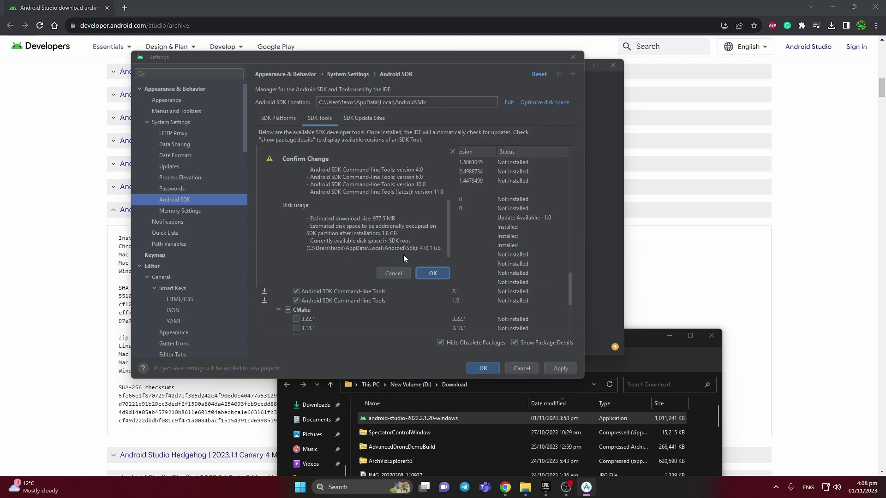
{"action": "left_click", "coordinate": [423, 272]}
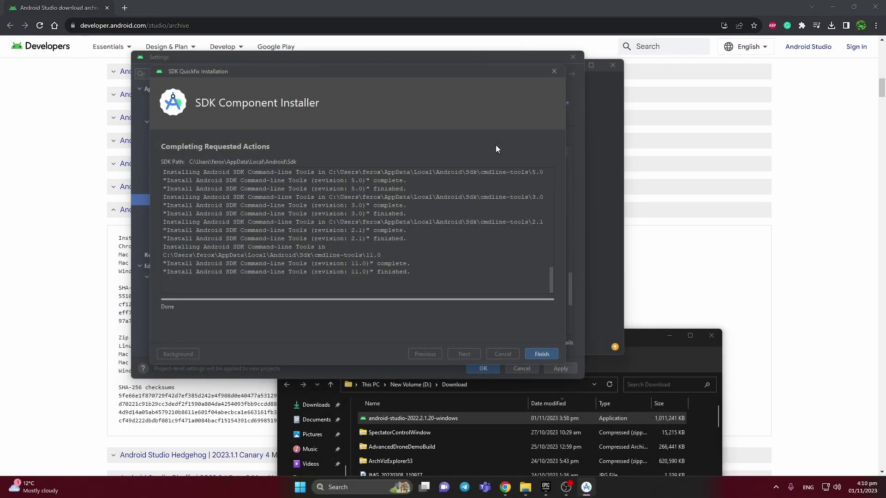
{"action": "left_click", "coordinate": [541, 354]}
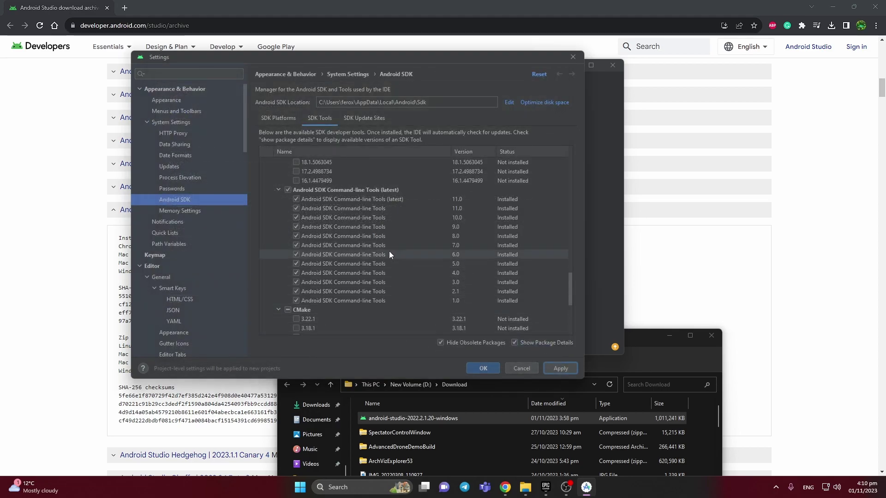
- Apply and confirm the Android SDK settings, and close Android Studio
{"action": "left_click", "coordinate": [559, 368]}
{"action": "left_click", "coordinate": [483, 368]}
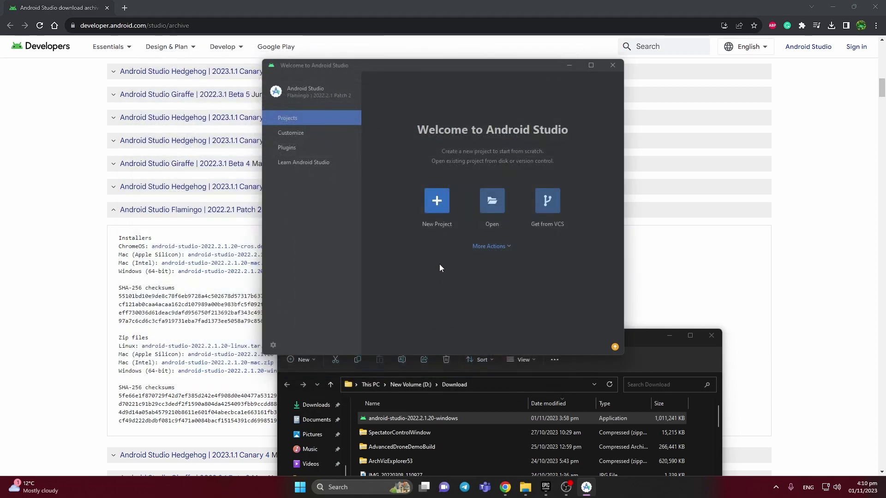
{"action": "left_click", "coordinate": [612, 65]}
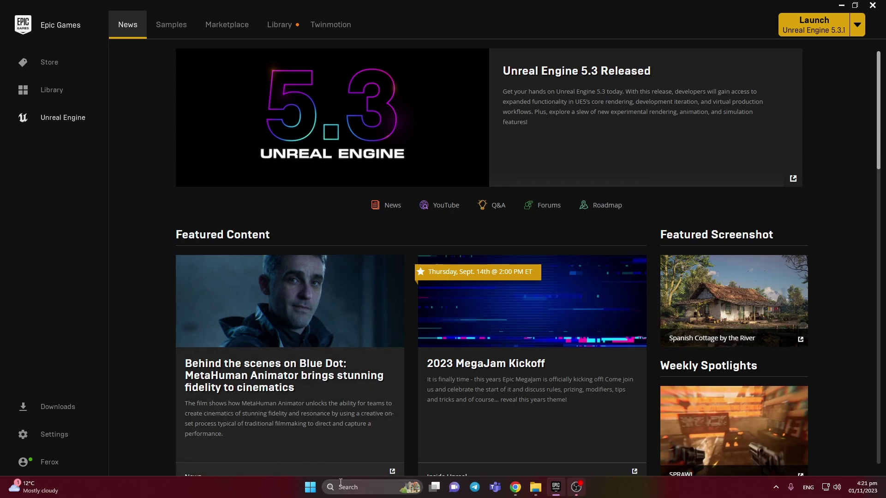
- Search Windows for the system environment variables settings and open the Environment Variables dialog
{"action": "left_click", "coordinate": [355, 488]}
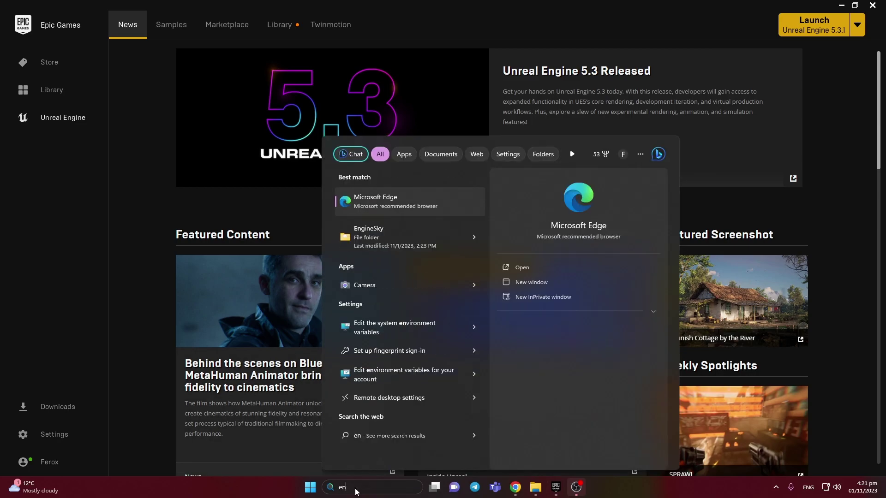
{"action": "type", "text": "vir"}
{"action": "key", "text": "Return"}
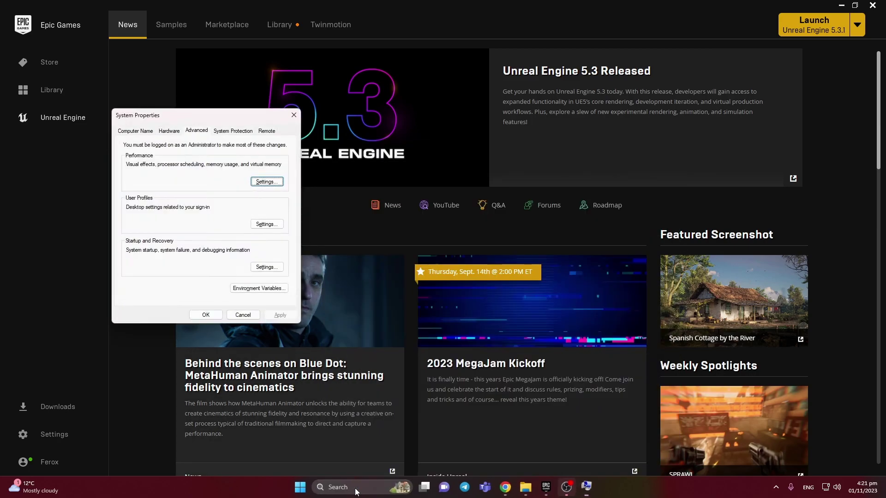
{"action": "left_click", "coordinate": [250, 291]}
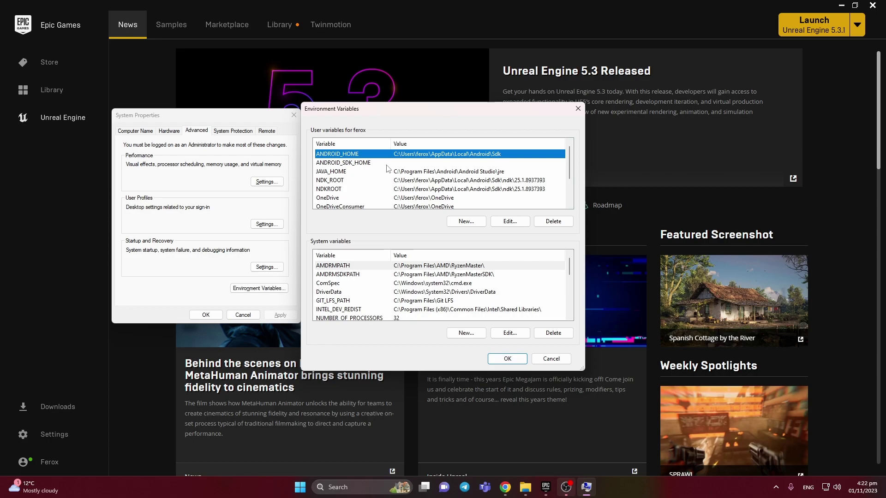
- Delete the user environment variables ANDROID_HOME, JAVA_HOME, NDK_ROOT and NDKROOT
{"action": "left_click", "coordinate": [350, 163]}
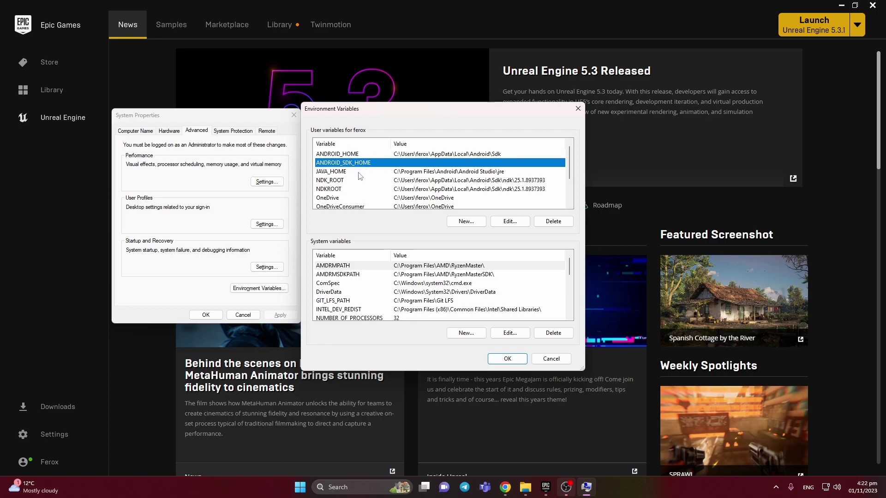
{"action": "left_click", "coordinate": [350, 181]}
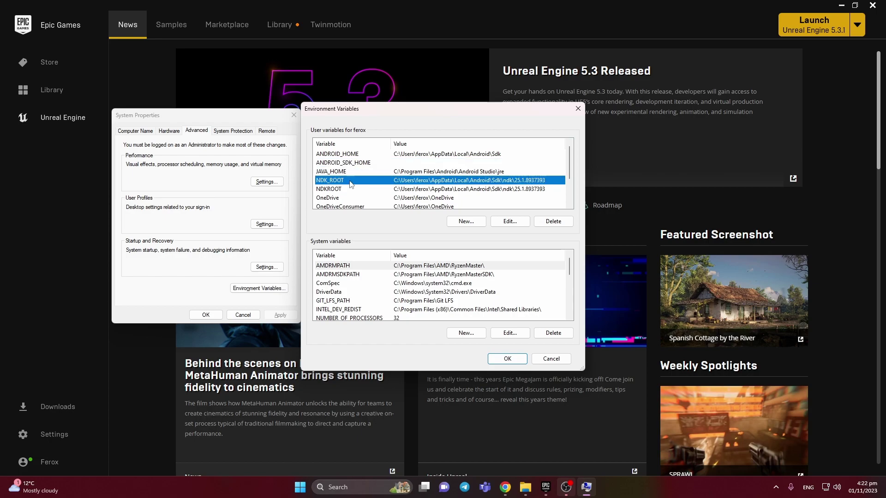
{"action": "left_click", "coordinate": [348, 190]}
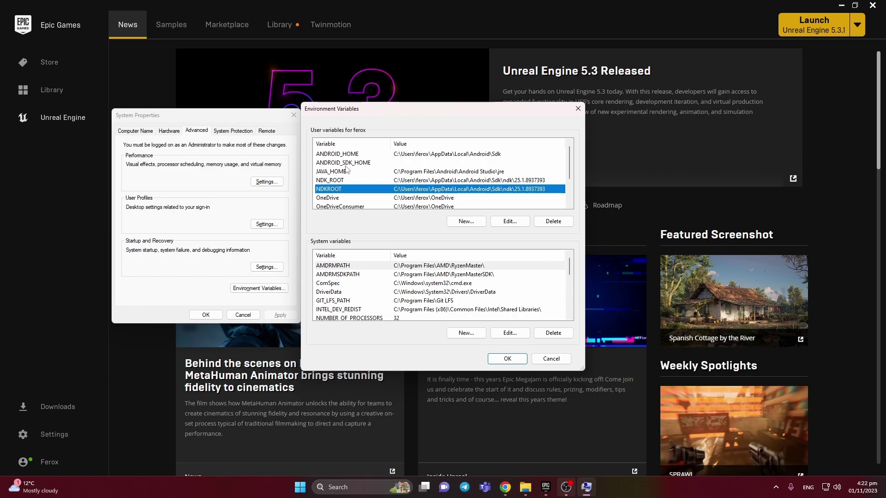
{"action": "scroll", "coordinate": [347, 169], "scroll_direction": "down", "scroll_amount": 2}
{"action": "scroll", "coordinate": [347, 169], "scroll_direction": "up", "scroll_amount": 2}
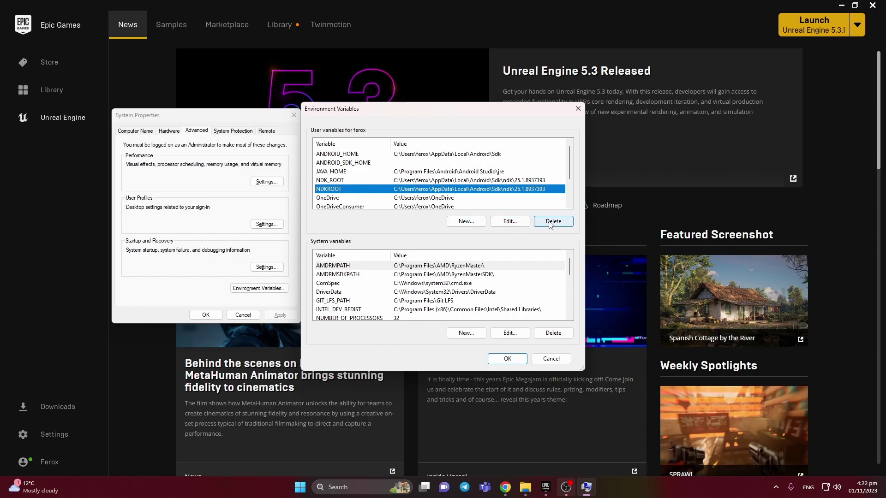
{"action": "left_click", "coordinate": [368, 157]}
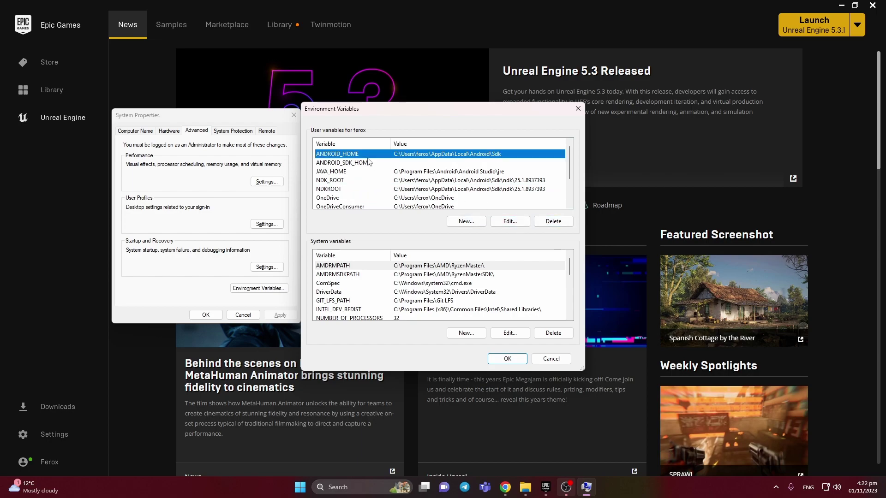
{"action": "left_click", "coordinate": [546, 222]}
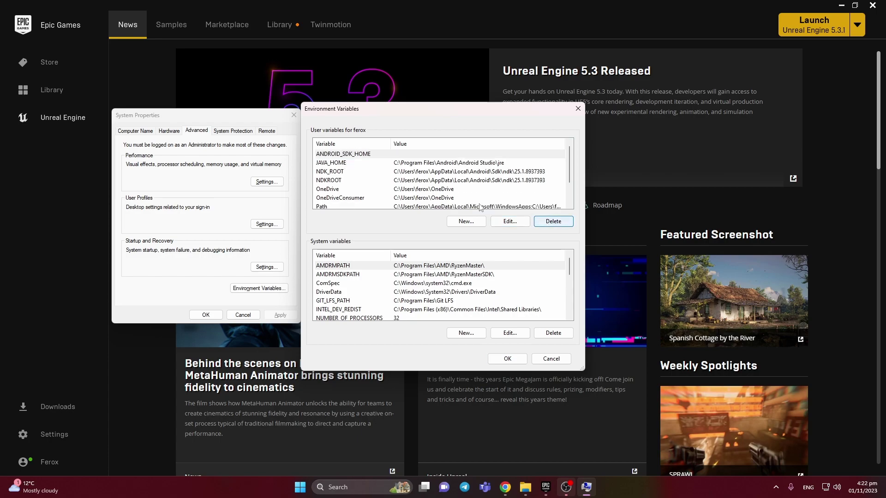
{"action": "left_click", "coordinate": [553, 221]}
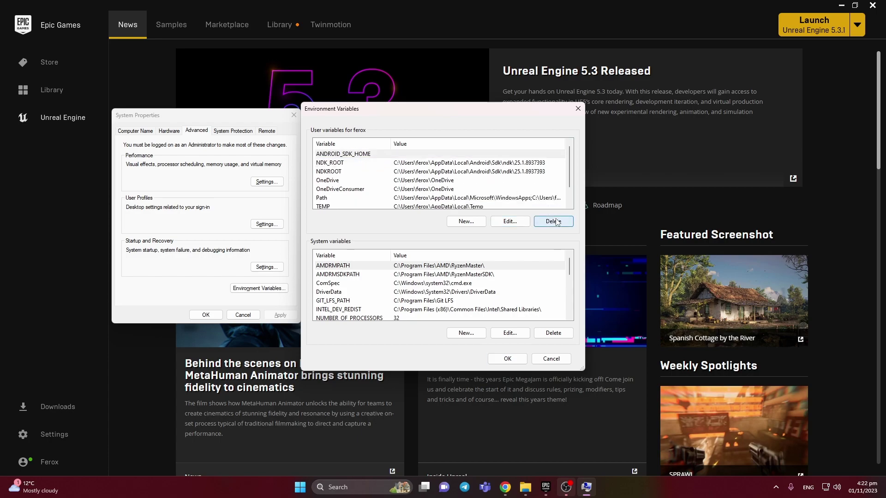
{"action": "left_click", "coordinate": [331, 162]}
{"action": "left_click", "coordinate": [553, 221]}
{"action": "left_click", "coordinate": [351, 163]}
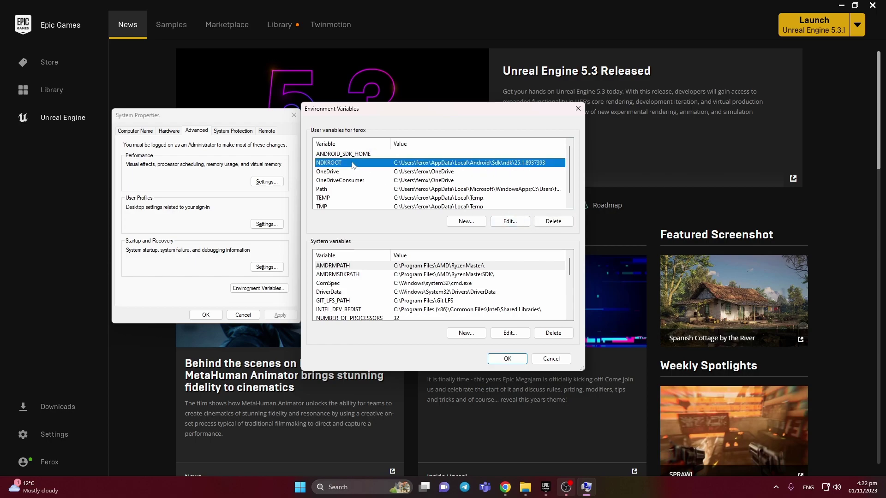
{"action": "left_click", "coordinate": [553, 221]}
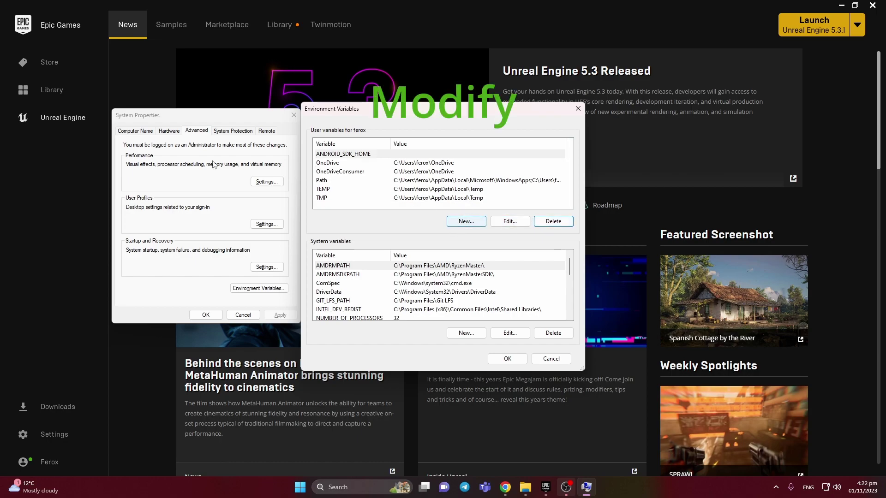
- Switch to the Unreal Engine guide in the browser and examine the expected values of JAVA_HOME, ANDROID_HOME, NDK_ROOT and NDKROOT
{"action": "key", "text": "alt+Tab"}
{"action": "double_click", "coordinate": [446, 100]}
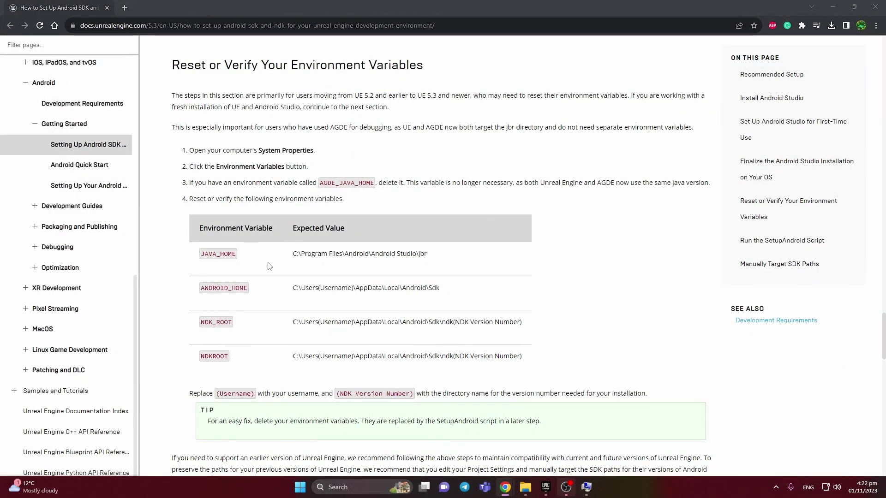
{"action": "left_click_drag", "start_coordinate": [200, 253], "coordinate": [243, 260]}
{"action": "left_click_drag", "start_coordinate": [202, 287], "coordinate": [253, 293]}
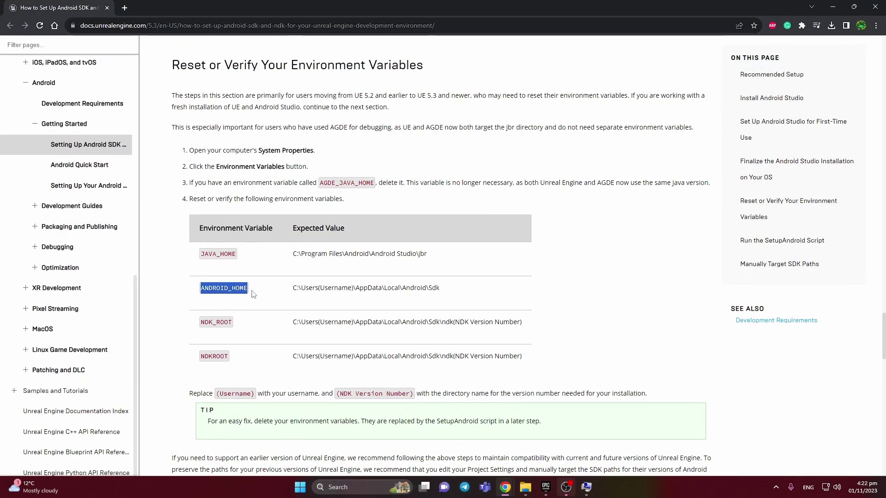
{"action": "left_click", "coordinate": [253, 294]}
{"action": "left_click_drag", "start_coordinate": [200, 322], "coordinate": [238, 329]}
{"action": "left_click", "coordinate": [239, 330]}
{"action": "left_click_drag", "start_coordinate": [293, 287], "coordinate": [332, 287]}
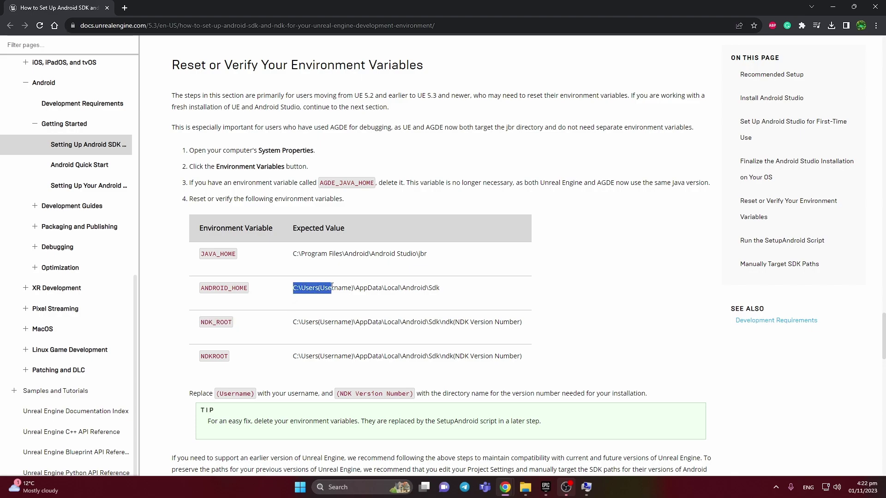
{"action": "left_click", "coordinate": [332, 287]}
{"action": "left_click_drag", "start_coordinate": [446, 291], "coordinate": [287, 289]}
{"action": "left_click", "coordinate": [287, 289]}
{"action": "left_click_drag", "start_coordinate": [290, 323], "coordinate": [508, 333]}
{"action": "left_click", "coordinate": [505, 338]}
{"action": "left_click_drag", "start_coordinate": [279, 356], "coordinate": [541, 365]}
{"action": "left_click", "coordinate": [542, 366]}
- Read the guide's tip on deleting environment variables and find the Run the SetupAndroid Script section
{"action": "left_click_drag", "start_coordinate": [95, 3], "coordinate": [83, 14]}
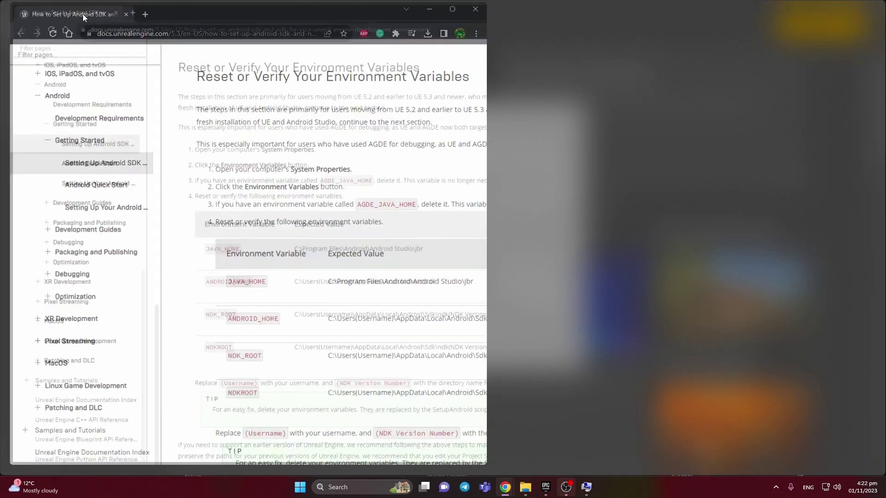
{"action": "scroll", "coordinate": [311, 369], "scroll_direction": "down", "scroll_amount": 1}
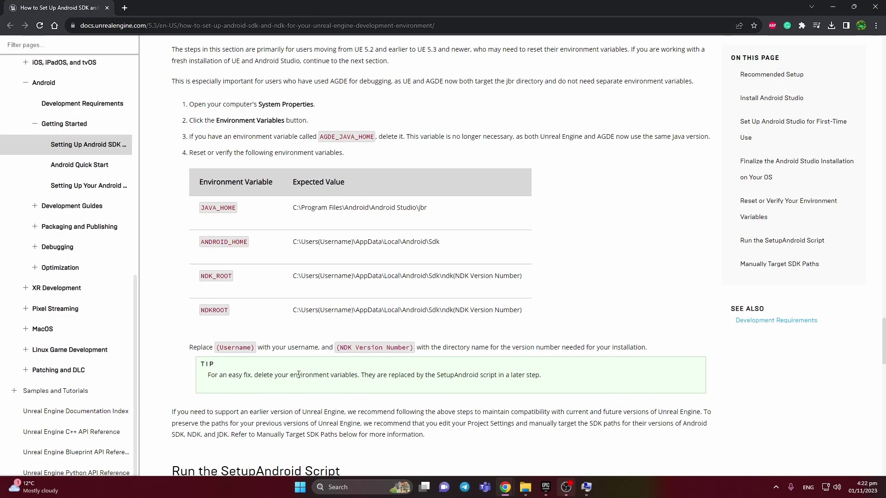
{"action": "left_click_drag", "start_coordinate": [231, 374], "coordinate": [359, 375]}
{"action": "left_click", "coordinate": [332, 389]}
{"action": "left_click", "coordinate": [360, 375]}
{"action": "scroll", "coordinate": [371, 393], "scroll_direction": "down", "scroll_amount": 1}
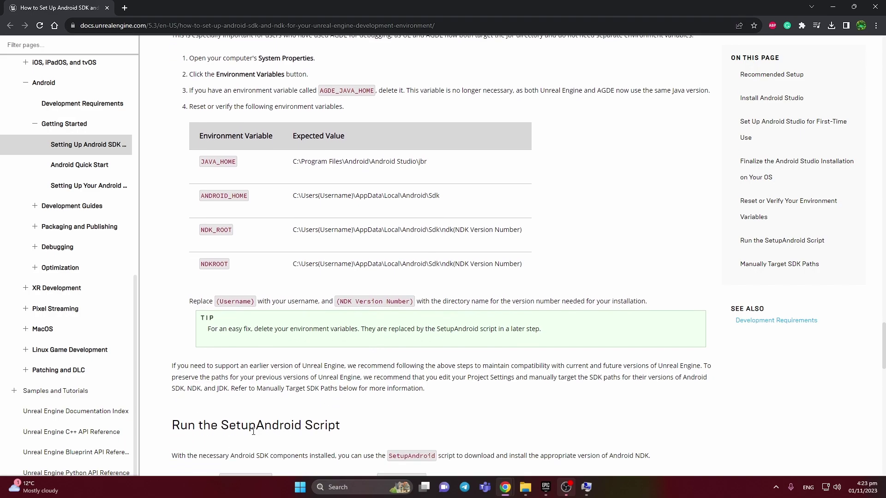
{"action": "left_click_drag", "start_coordinate": [243, 428], "coordinate": [280, 428]}
{"action": "left_click", "coordinate": [282, 428]}
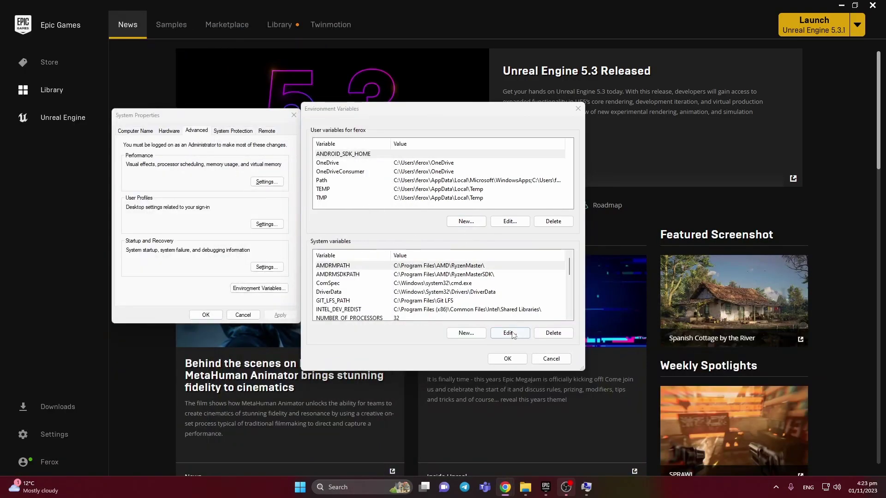
- Apply the environment variable deletions and close the Environment Variables and System Properties dialogs
{"action": "left_click", "coordinate": [524, 362]}
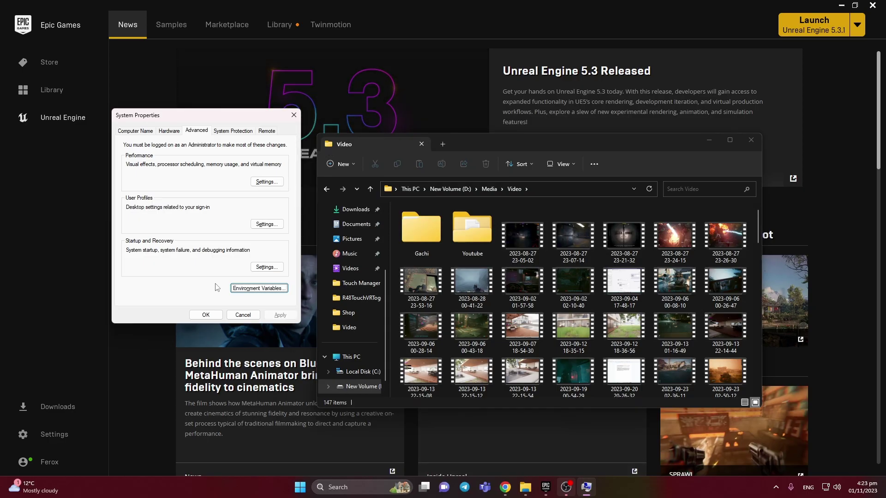
{"action": "left_click", "coordinate": [206, 315]}
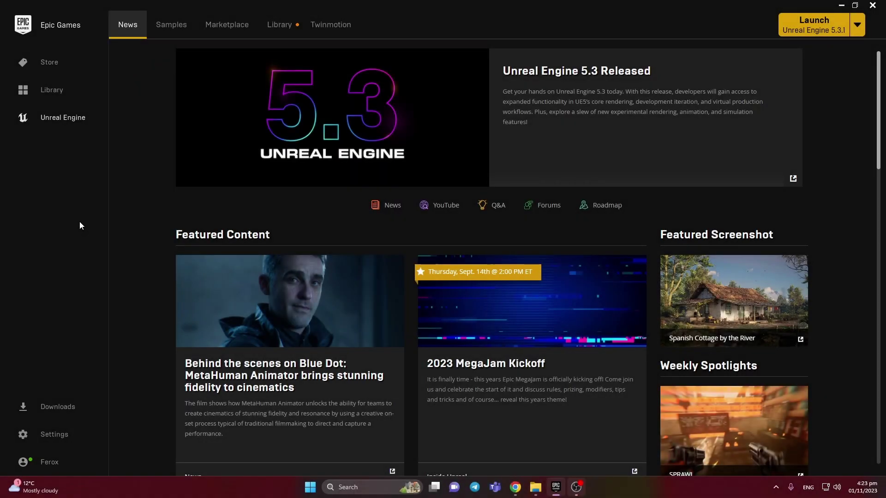
- Switch to File Explorer and open the UE_5.3 folder under Work\Unreal Engine on drive D
{"action": "left_click", "coordinate": [535, 487]}
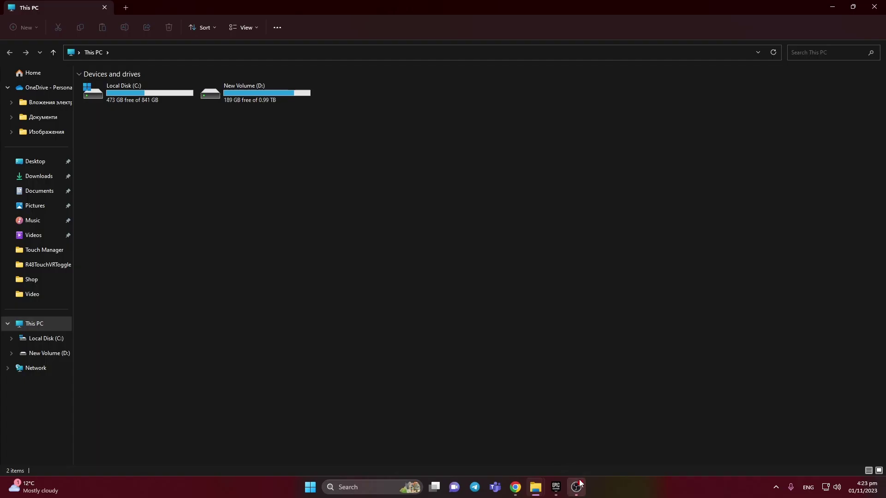
{"action": "double_click", "coordinate": [258, 96]}
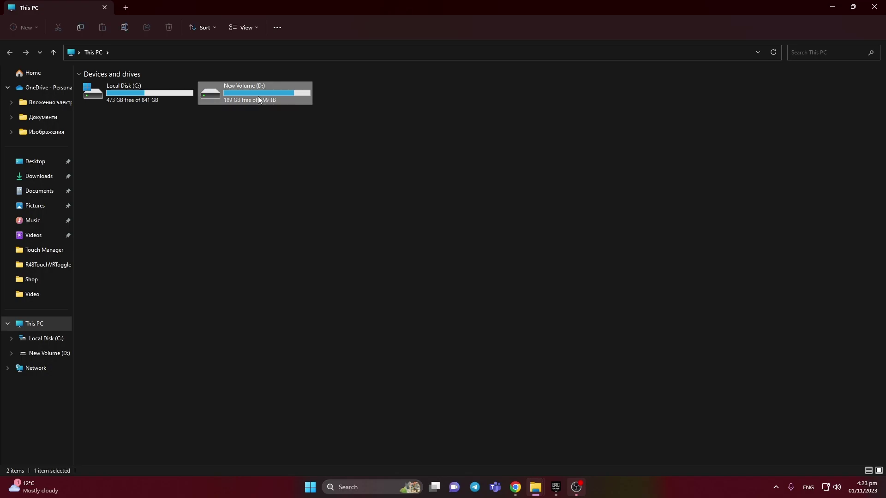
{"action": "double_click", "coordinate": [134, 140]}
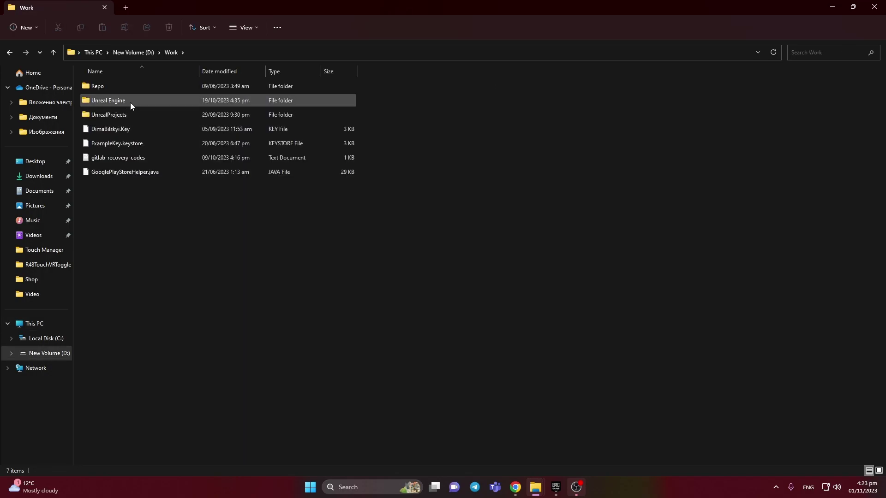
{"action": "double_click", "coordinate": [130, 102]}
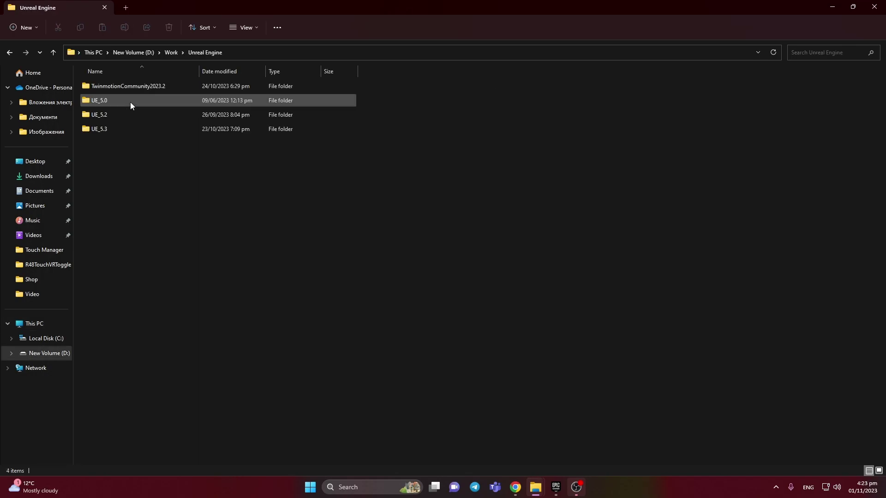
{"action": "left_click", "coordinate": [123, 127]}
{"action": "left_click", "coordinate": [123, 138]}
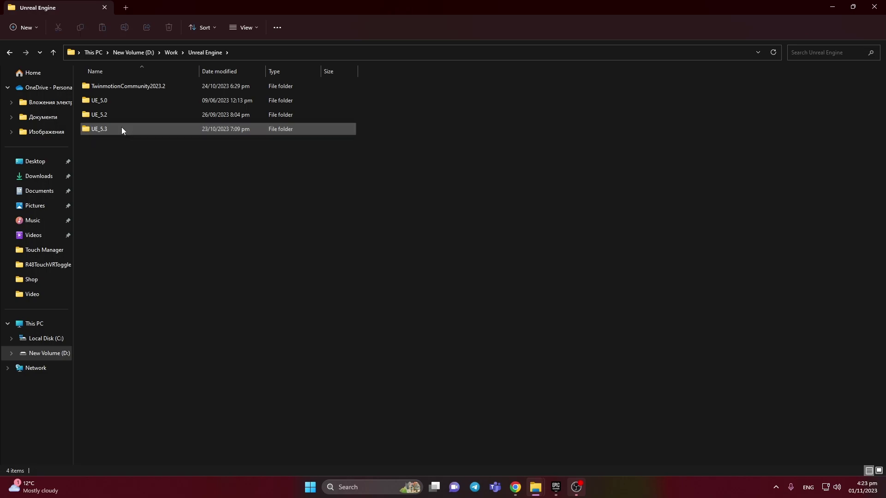
{"action": "double_click", "coordinate": [122, 129]}
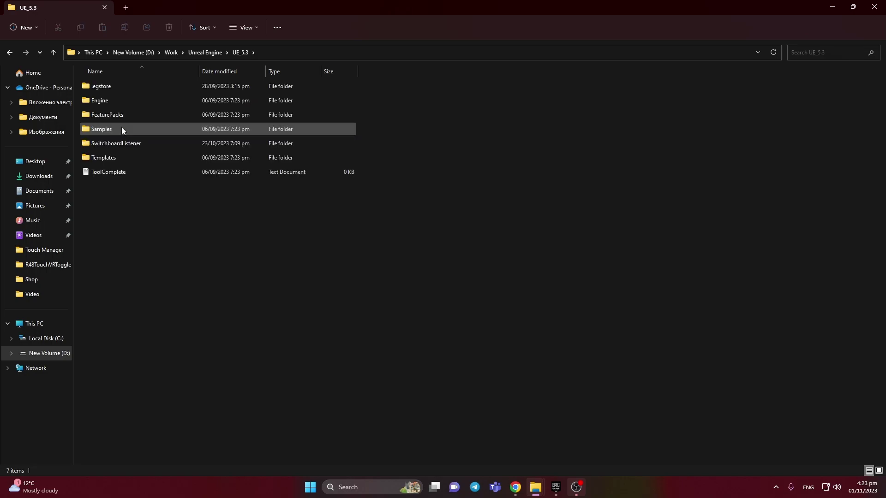
- Run the SetupAndroid Windows batch file from Engine\Extras\Android, let it finish, and close its console window
{"action": "left_click", "coordinate": [113, 105]}
{"action": "double_click", "coordinate": [113, 103]}
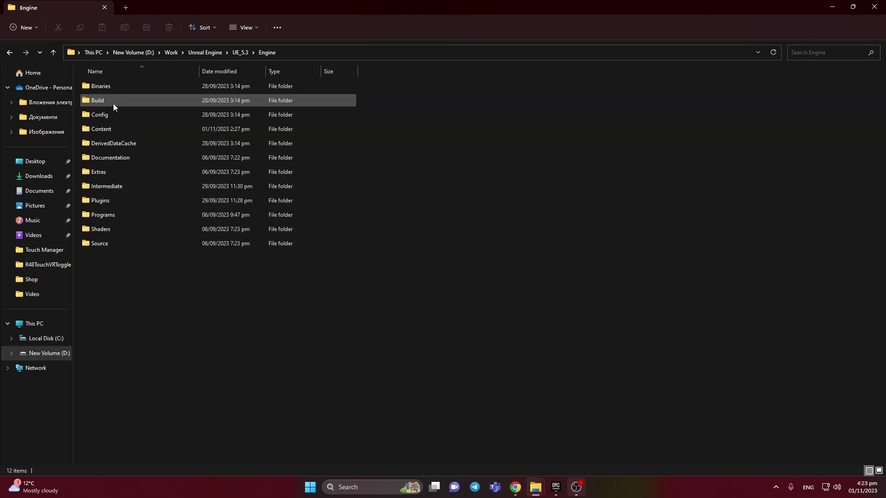
{"action": "double_click", "coordinate": [105, 172]}
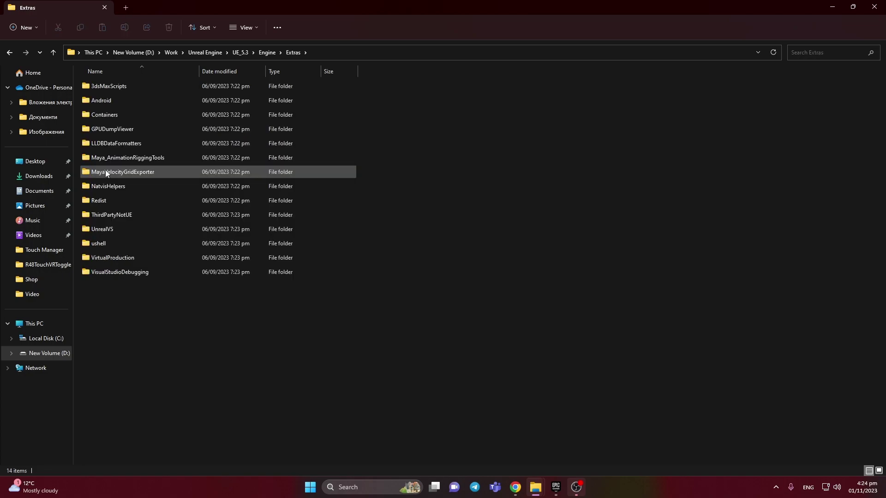
{"action": "double_click", "coordinate": [117, 102]}
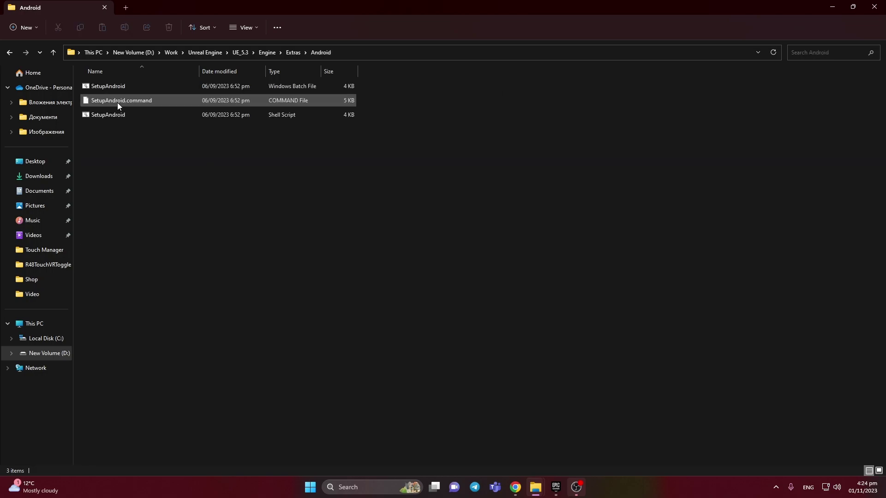
{"action": "left_click", "coordinate": [116, 89]}
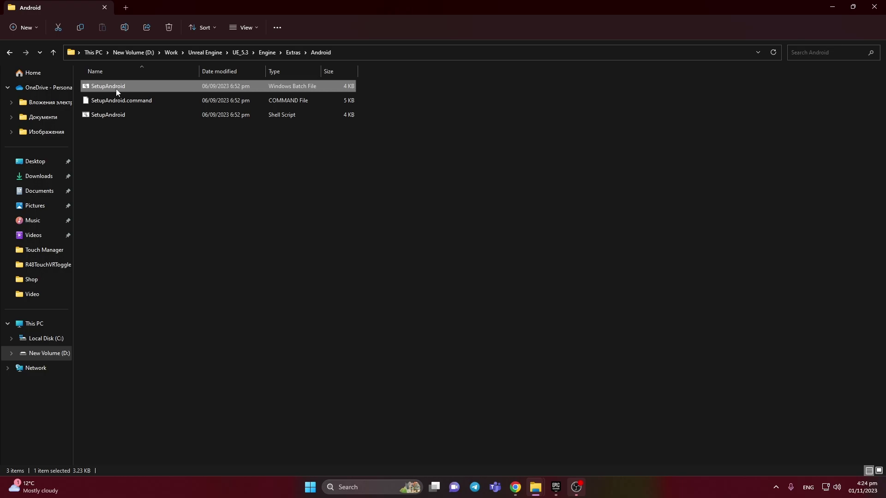
{"action": "double_click", "coordinate": [115, 89]}
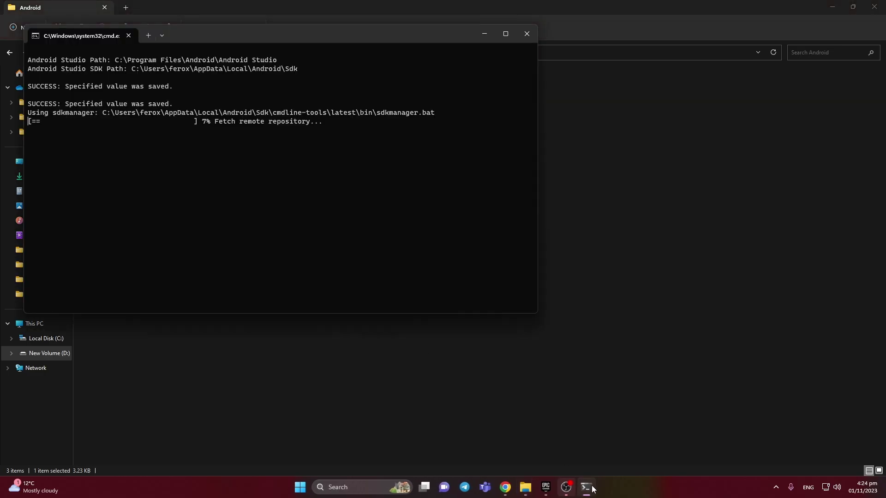
{"action": "left_click_drag", "start_coordinate": [225, 34], "coordinate": [419, 93]}
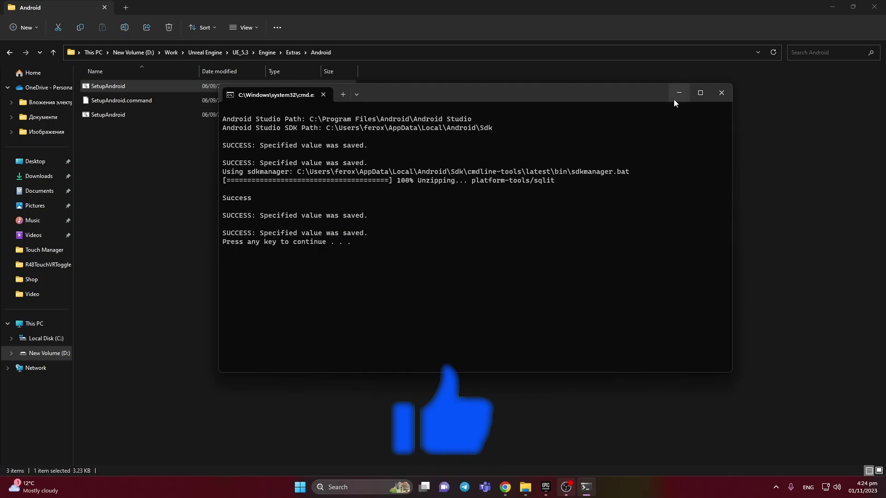
{"action": "left_click", "coordinate": [722, 93]}
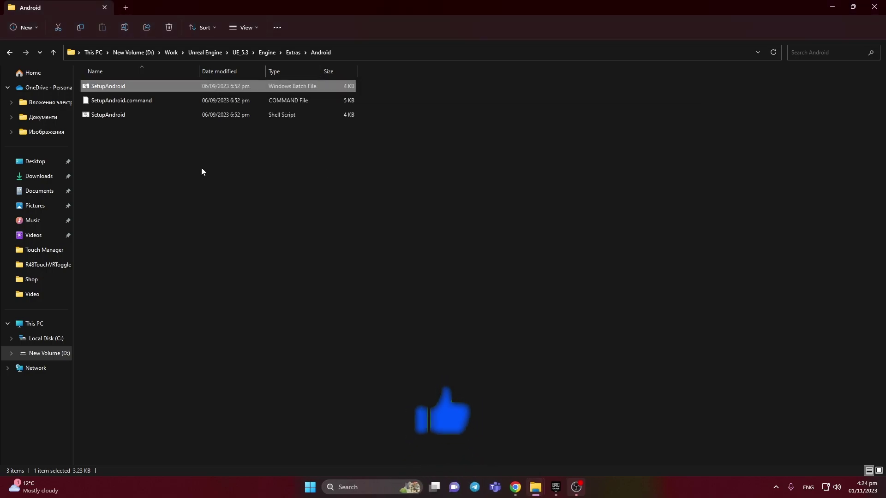
- Search Windows for the system environment variables settings and reopen the Environment Variables dialog
{"action": "left_click", "coordinate": [388, 491]}
{"action": "type", "text": "en"}
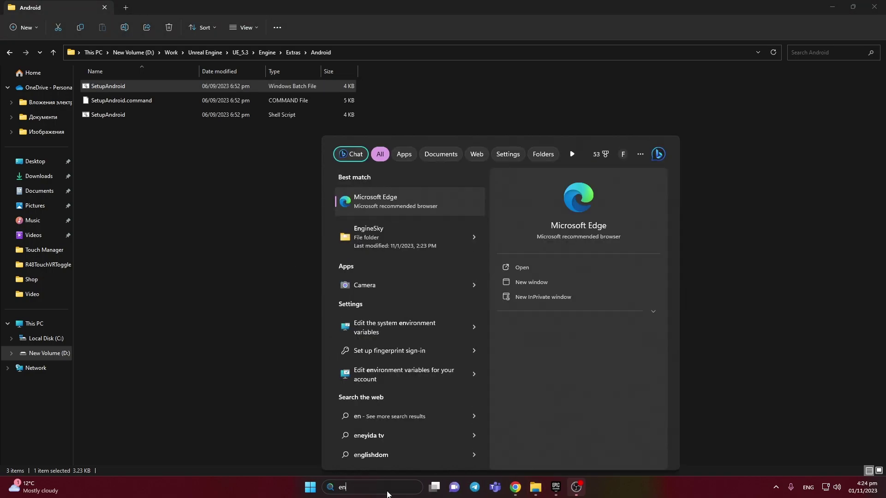
{"action": "type", "text": "v"}
{"action": "key", "text": "Return"}
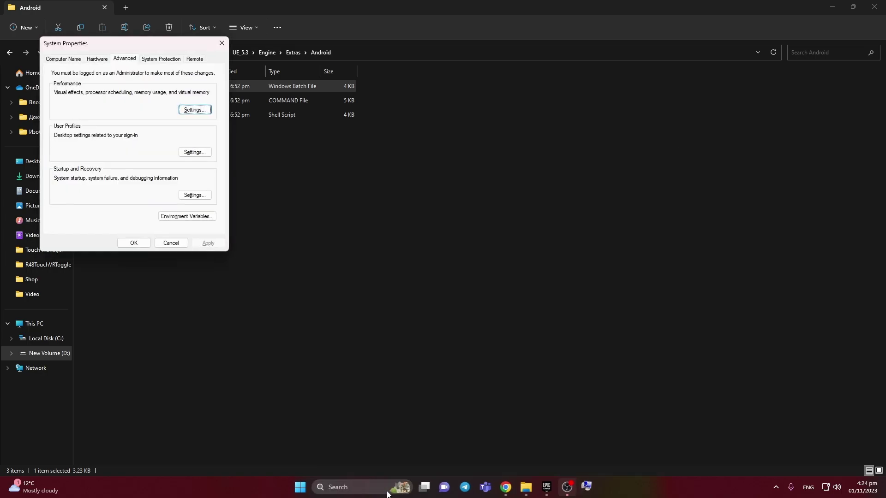
{"action": "left_click", "coordinate": [161, 219]}
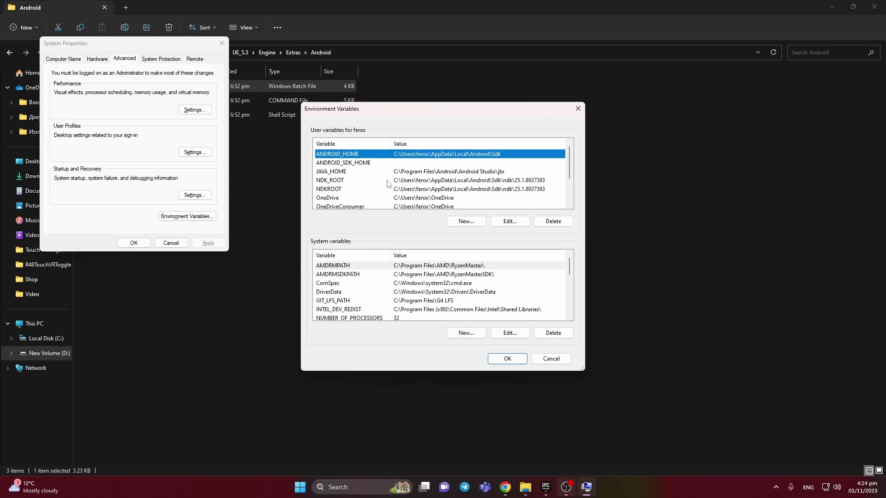
- Check the user variables ANDROID_HOME, JAVA_HOME, NDK_ROOT and NDKROOT against the script's setup, and close both dialogs
{"action": "left_click", "coordinate": [365, 172]}
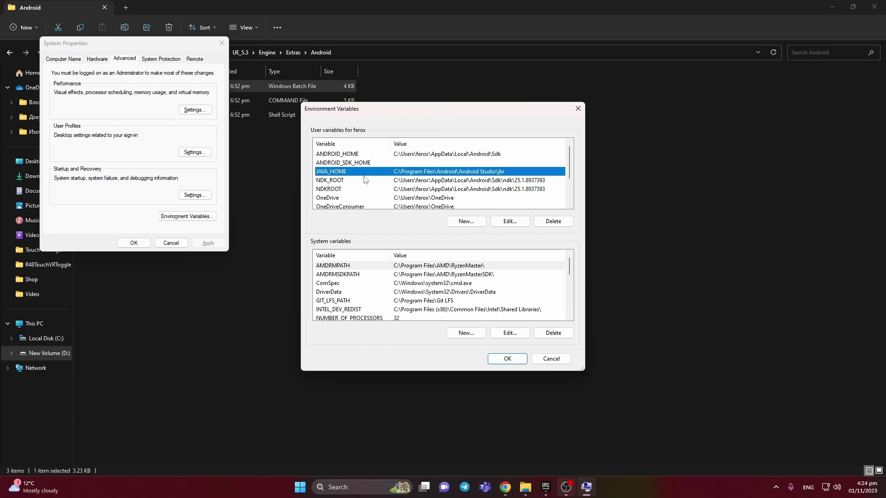
{"action": "left_click", "coordinate": [366, 181]}
{"action": "left_click", "coordinate": [353, 190]}
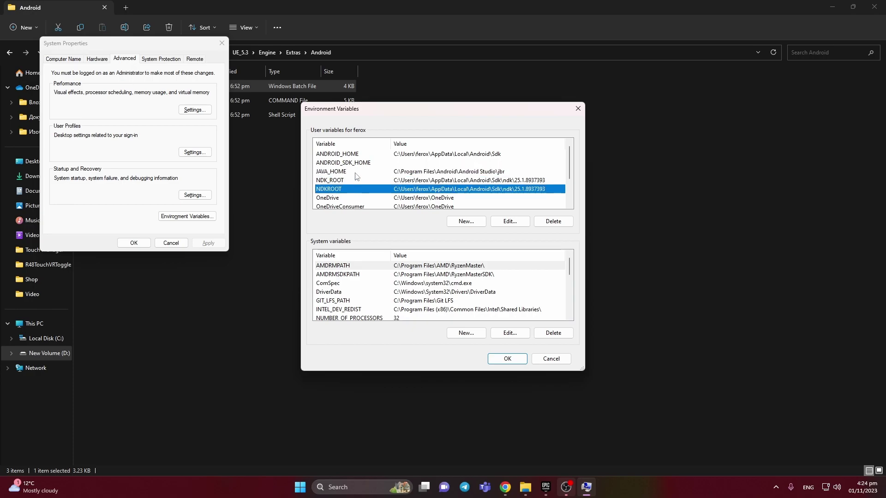
{"action": "left_click", "coordinate": [357, 157]}
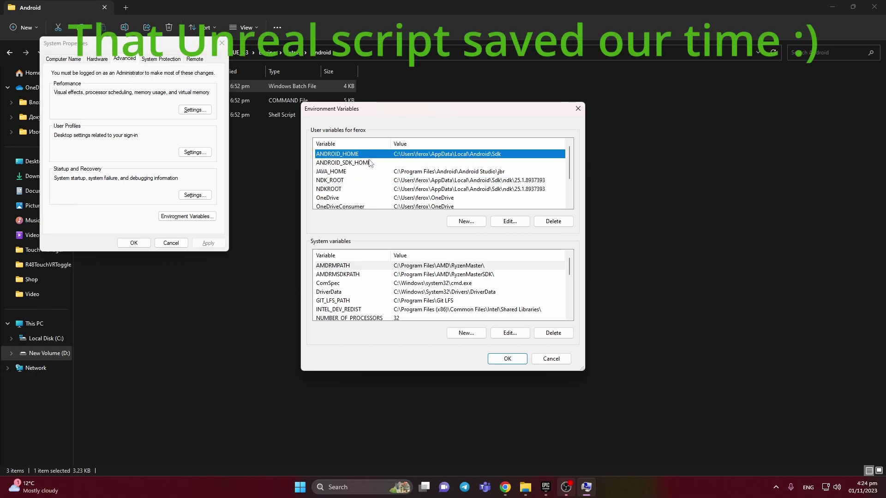
{"action": "scroll", "coordinate": [371, 164], "scroll_direction": "down", "scroll_amount": 2}
{"action": "scroll", "coordinate": [372, 167], "scroll_direction": "up", "scroll_amount": 2}
{"action": "left_click", "coordinate": [369, 174]}
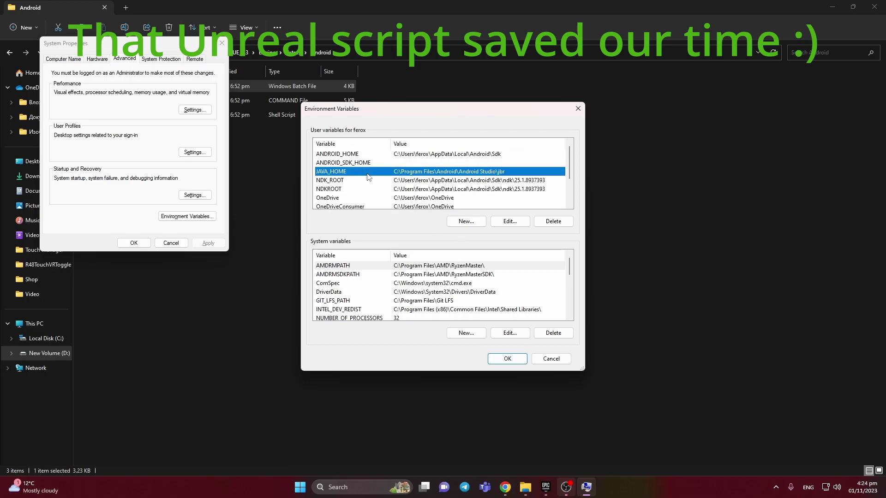
{"action": "left_click", "coordinate": [507, 358]}
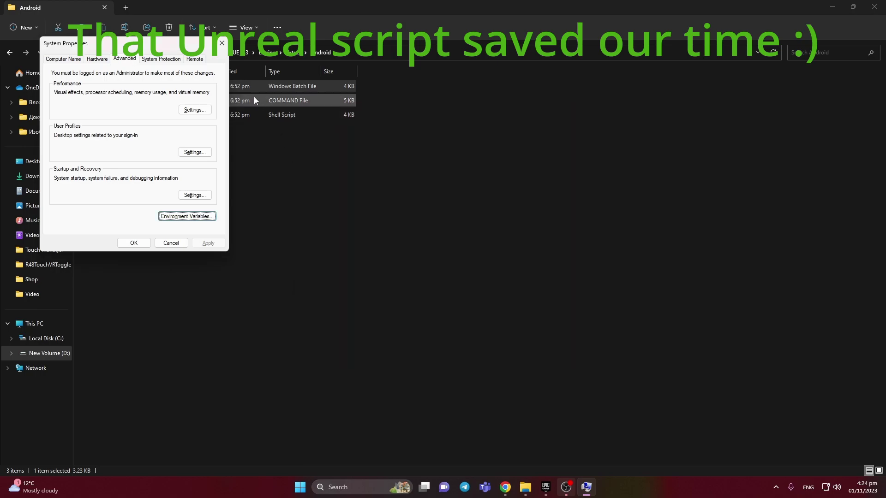
{"action": "left_click", "coordinate": [222, 43]}
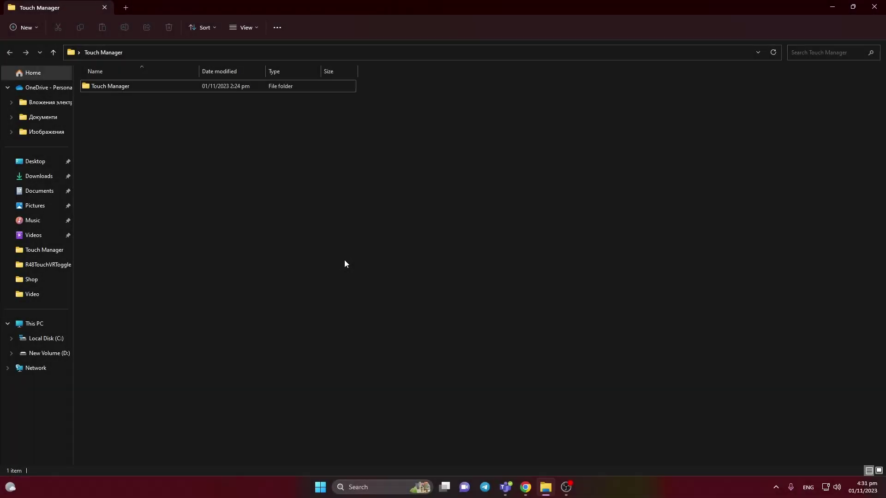
- Open the TouchManager project in Unreal Engine and show the Android SDK page of its Project Settings
{"action": "double_click", "coordinate": [156, 87]}
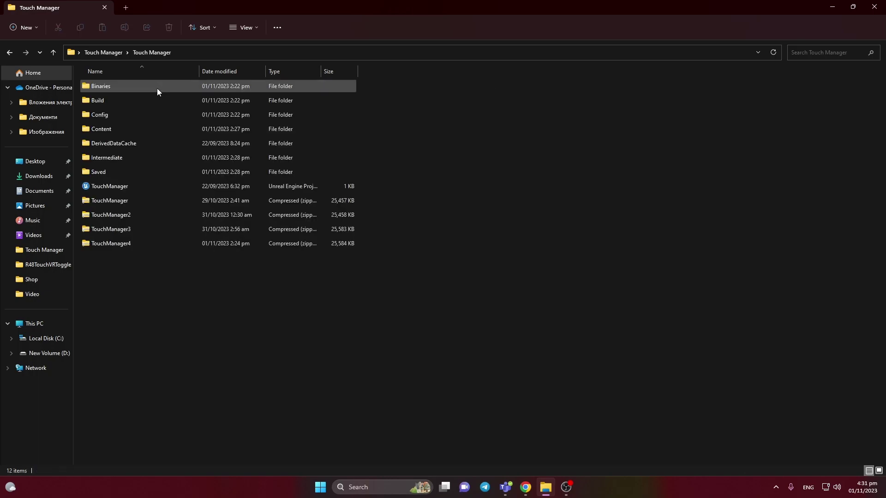
{"action": "double_click", "coordinate": [137, 187]}
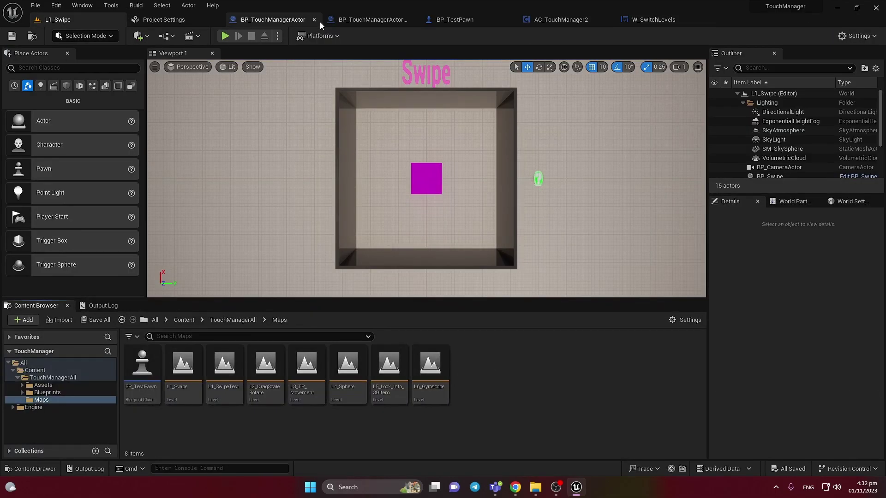
{"action": "left_click", "coordinate": [181, 17]}
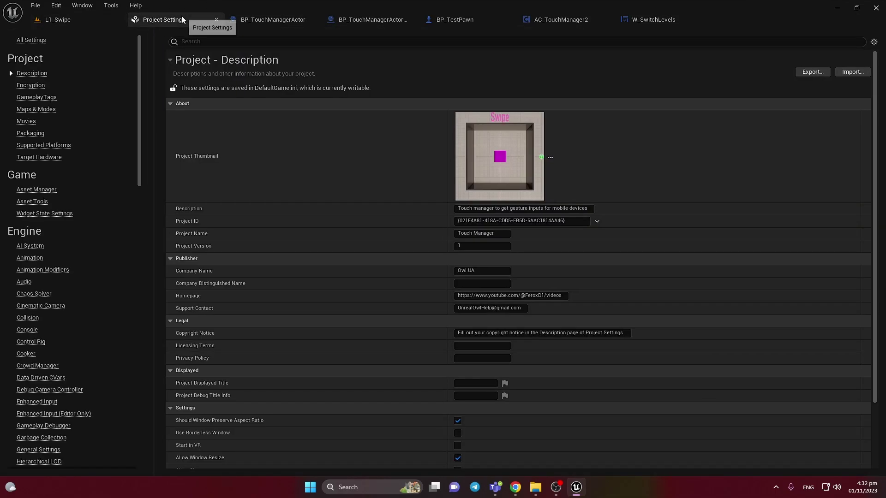
{"action": "scroll", "coordinate": [71, 245], "scroll_direction": "down", "scroll_amount": 5}
{"action": "scroll", "coordinate": [71, 262], "scroll_direction": "down", "scroll_amount": 10}
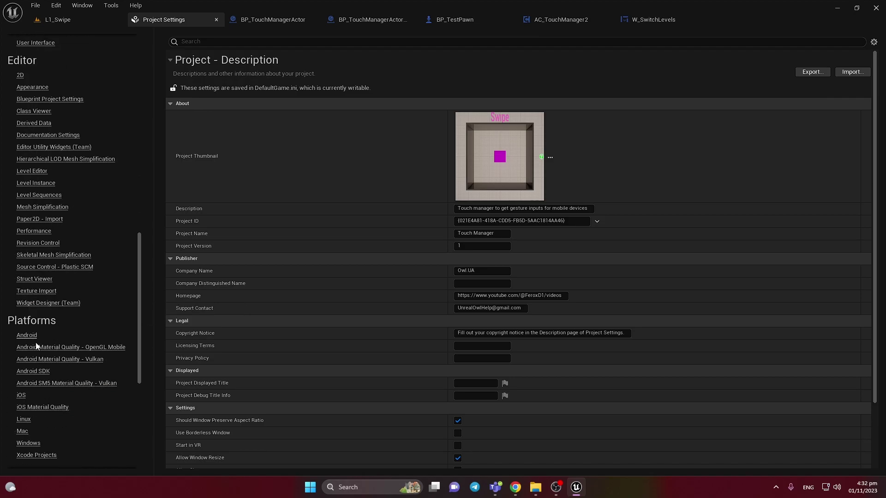
{"action": "left_click", "coordinate": [37, 371]}
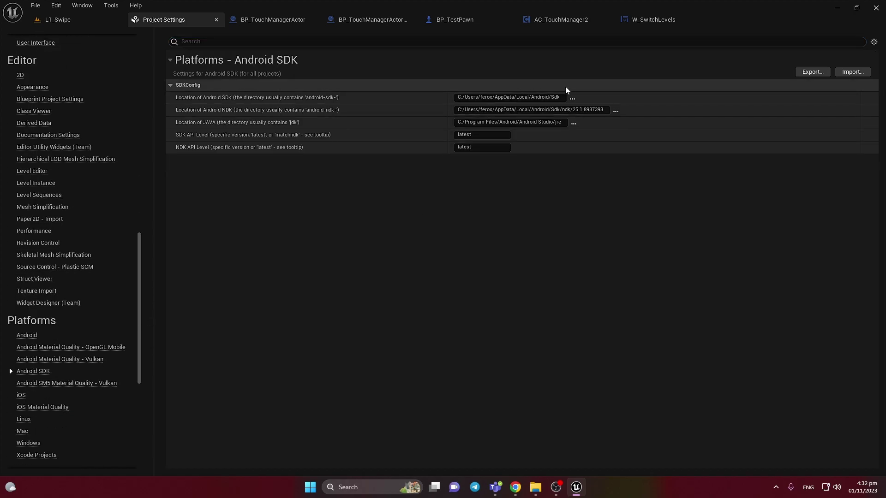
- Copy the Android SDK location path from the project settings and open that Sdk folder in File Explorer
{"action": "left_click", "coordinate": [572, 97]}
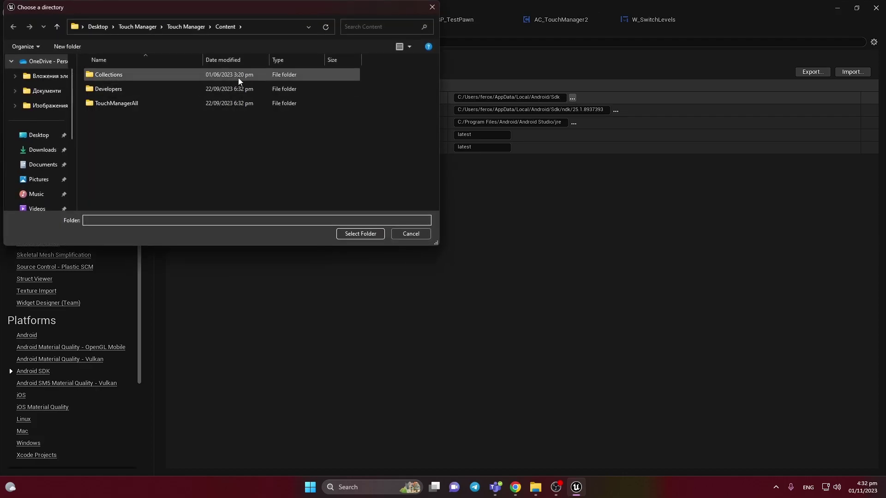
{"action": "left_click", "coordinate": [432, 8]}
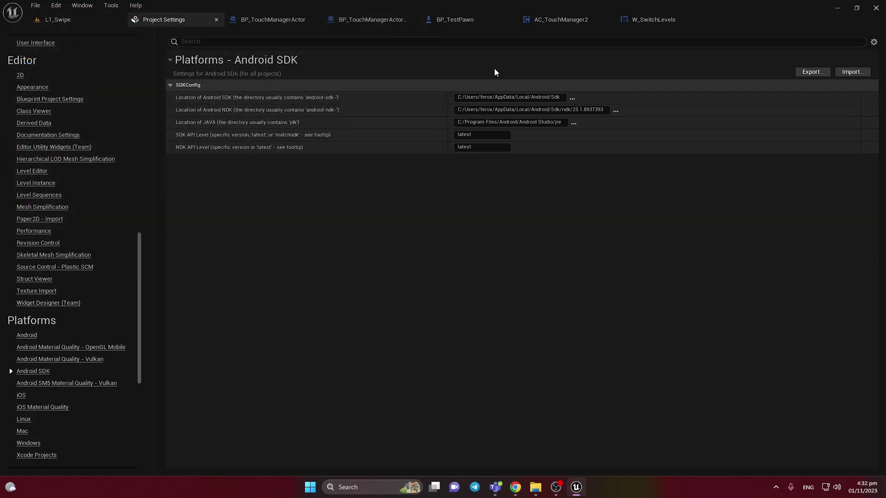
{"action": "left_click", "coordinate": [507, 98]}
{"action": "key", "text": "ctrl+c"}
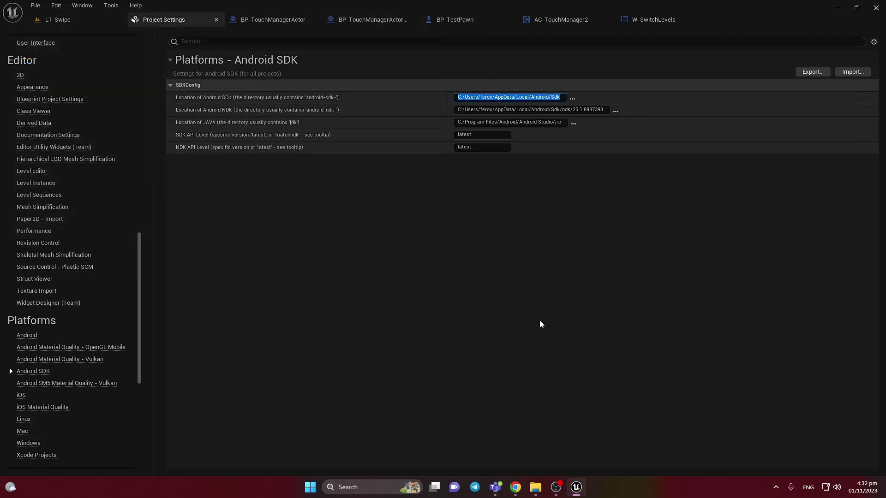
{"action": "mouse_move", "coordinate": [535, 487]}
{"action": "left_click", "coordinate": [572, 457]}
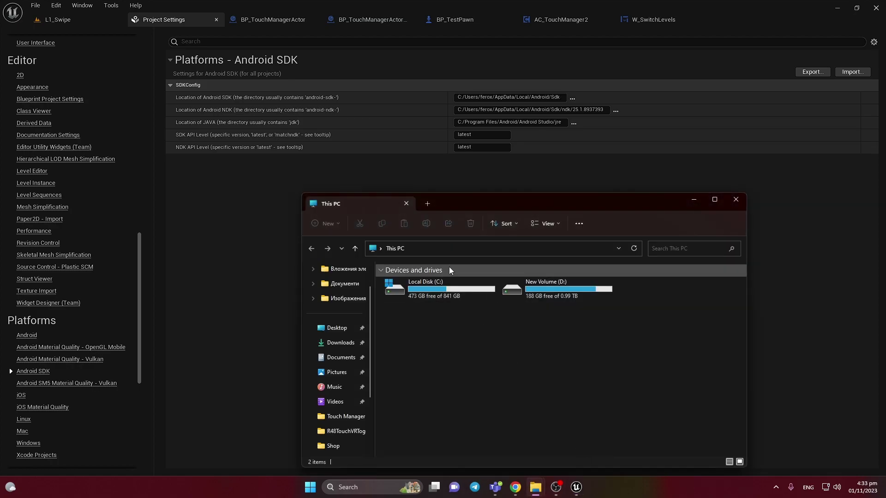
{"action": "left_click_drag", "start_coordinate": [484, 209], "coordinate": [268, 183]}
{"action": "left_click", "coordinate": [241, 221]}
{"action": "key", "text": "ctrl+v"}
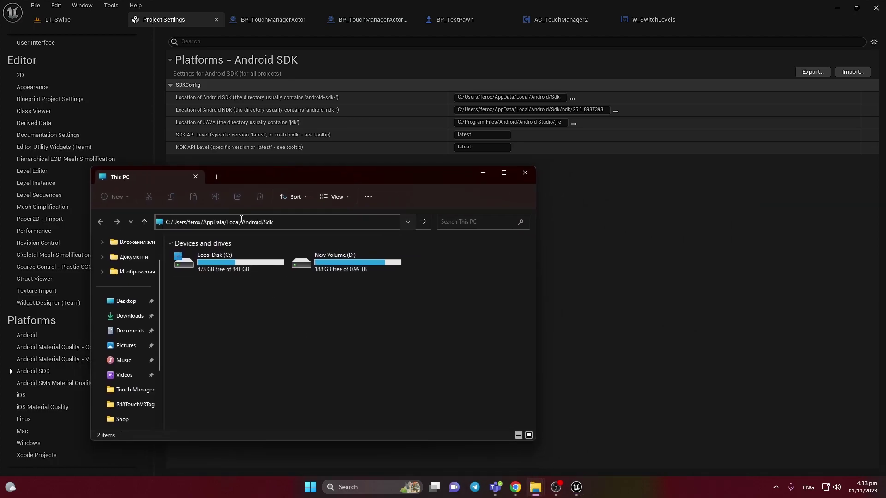
{"action": "type", "text": "\\"}
{"action": "key", "text": "Return"}
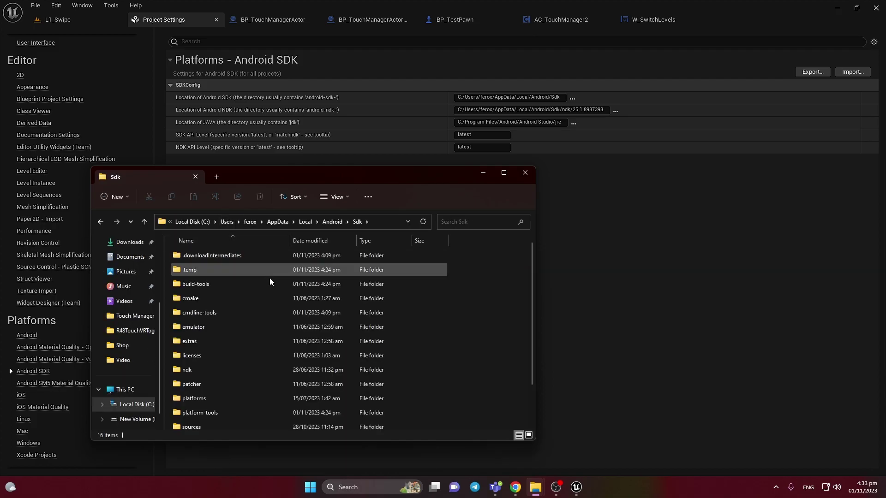
- Browse from the Sdk folder up to AppData\Local and reopen the Android folder to check the SDK's location
{"action": "scroll", "coordinate": [284, 318], "scroll_direction": "down", "scroll_amount": 1}
{"action": "left_click", "coordinate": [325, 221]}
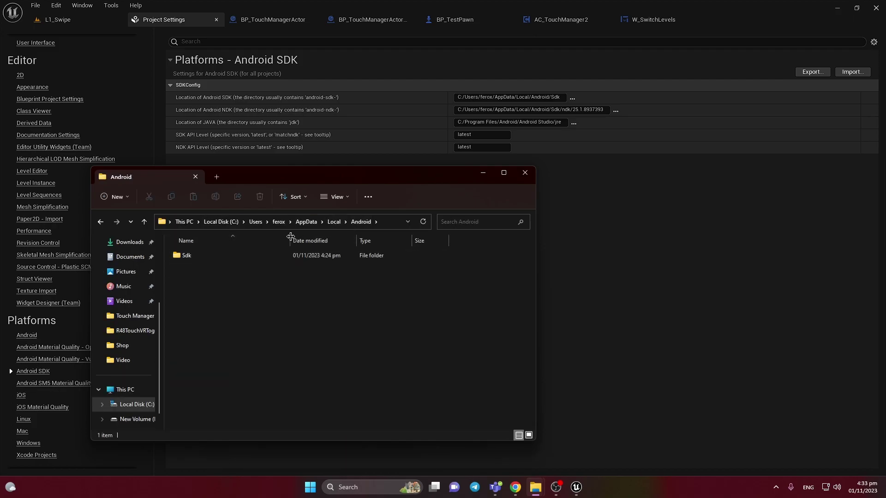
{"action": "left_click", "coordinate": [331, 223]}
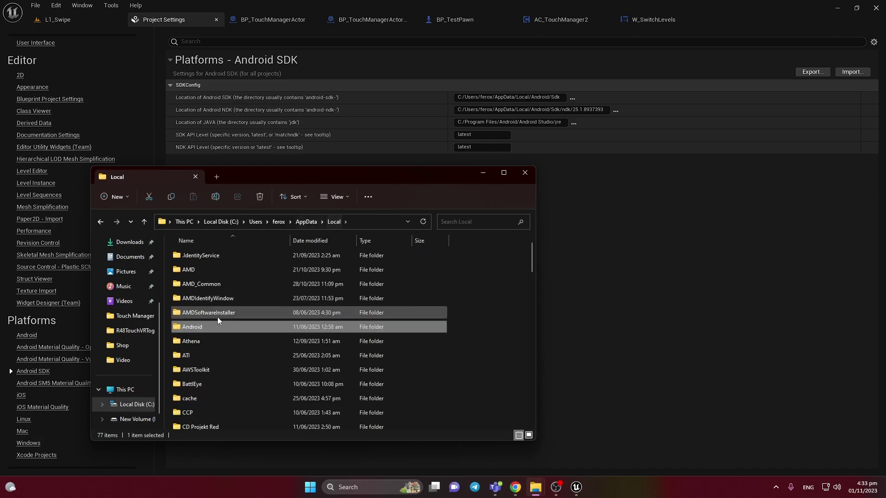
{"action": "double_click", "coordinate": [209, 328]}
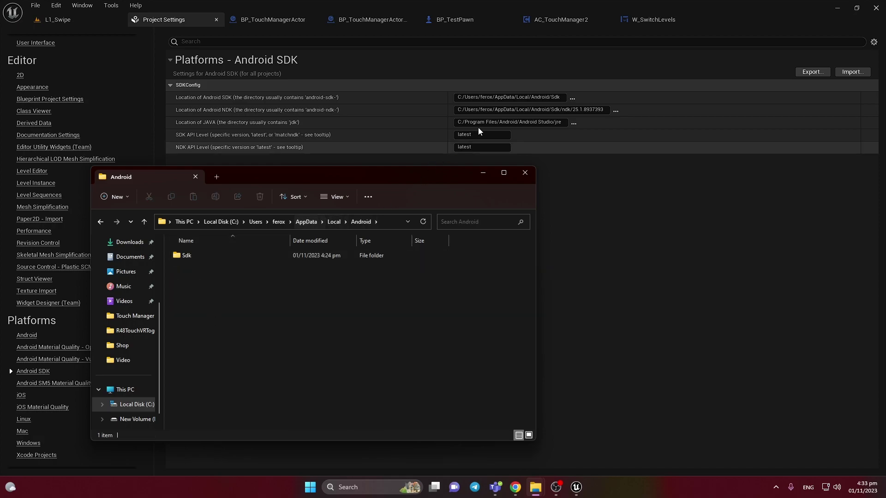
{"action": "left_click_drag", "start_coordinate": [419, 176], "coordinate": [448, 203]}
- Copy the Android NDK location path and then the Android SDK location path from the project settings
{"action": "left_click", "coordinate": [531, 111]}
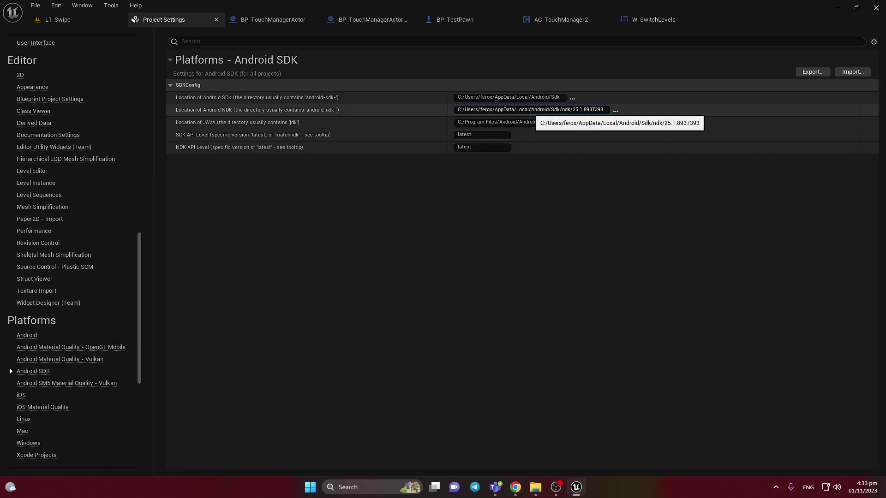
{"action": "key", "text": "ctrl+a"}
{"action": "key", "text": "ctrl+c"}
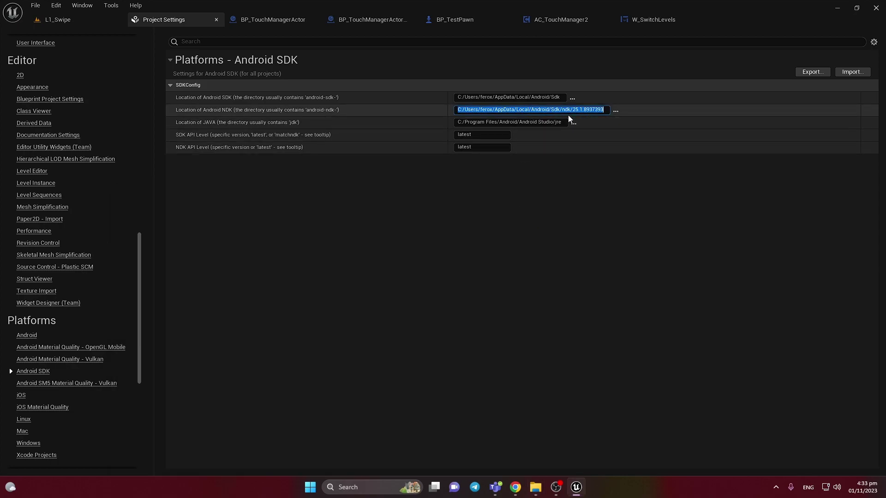
{"action": "left_click", "coordinate": [551, 109]}
{"action": "left_click", "coordinate": [553, 98]}
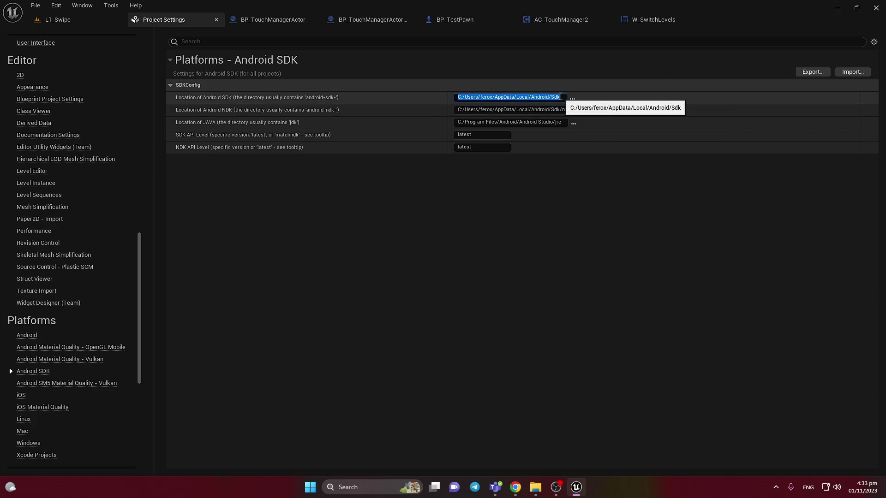
- Go to the copied Sdk path in File Explorer and open its ndk folder to examine the installed NDK versions
{"action": "mouse_move", "coordinate": [546, 483]}
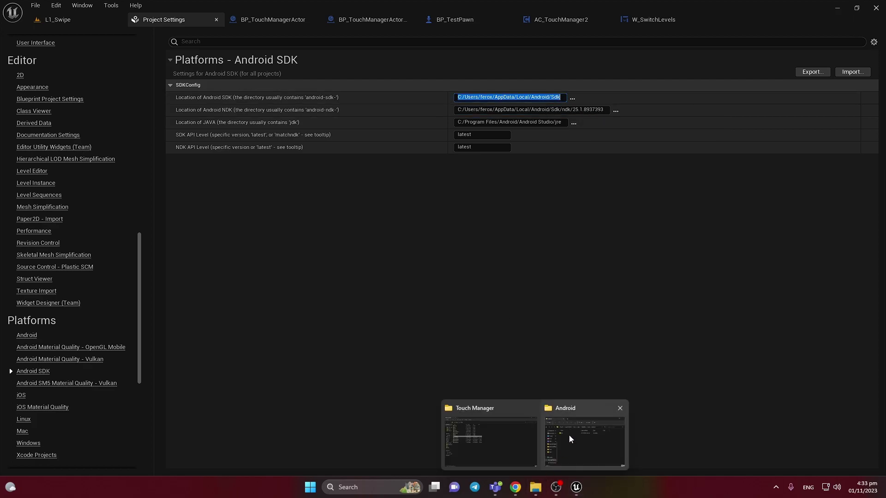
{"action": "left_click", "coordinate": [568, 436]}
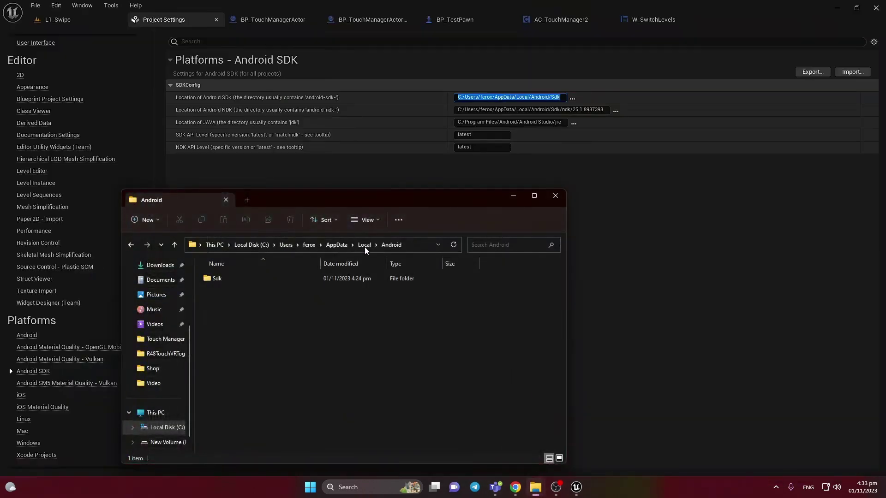
{"action": "left_click", "coordinate": [415, 246]}
{"action": "key", "text": "Return"}
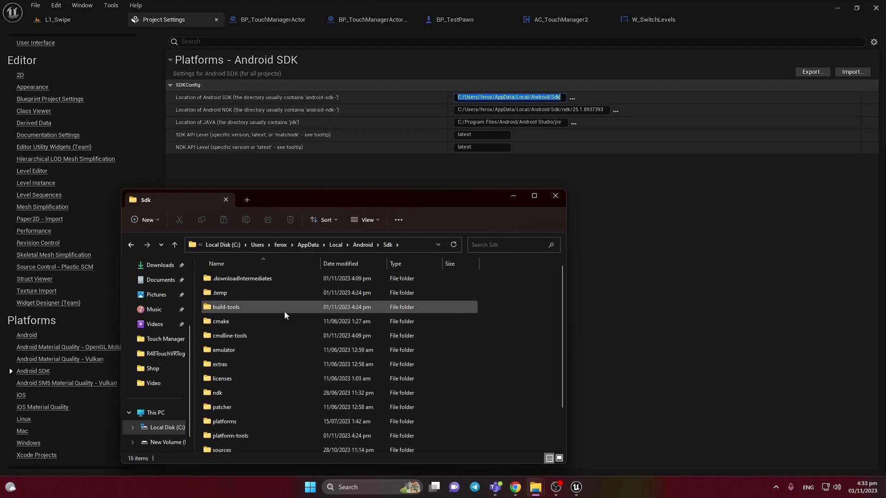
{"action": "double_click", "coordinate": [217, 393]}
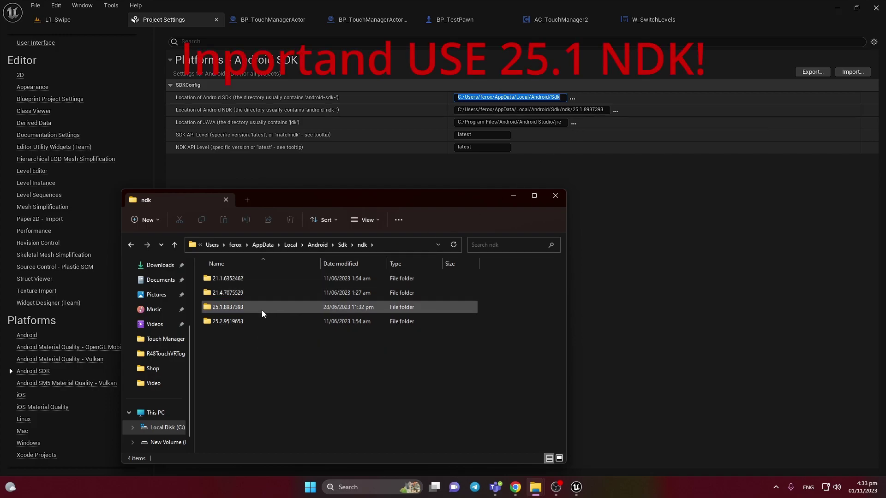
{"action": "left_click_drag", "start_coordinate": [314, 195], "coordinate": [345, 203]}
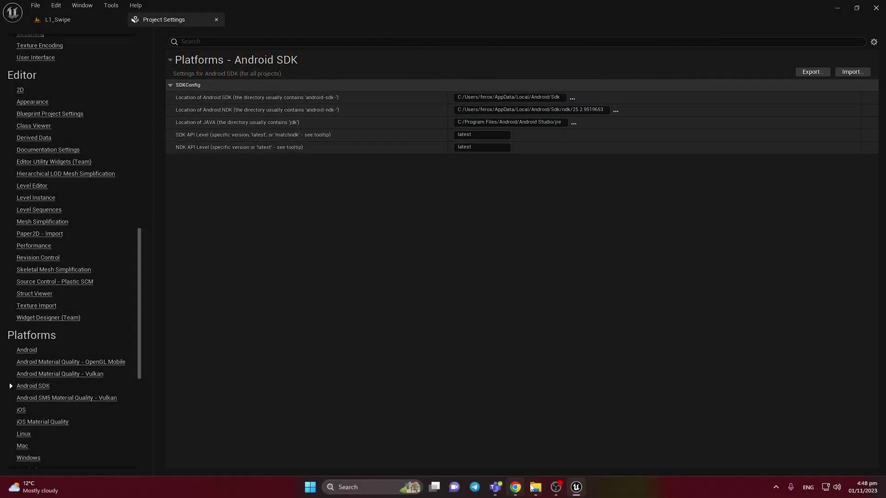
- Open the configured NDK folder 25.2.9519653 in File Explorer and go up to its parent ndk folder
{"action": "mouse_move", "coordinate": [538, 488]}
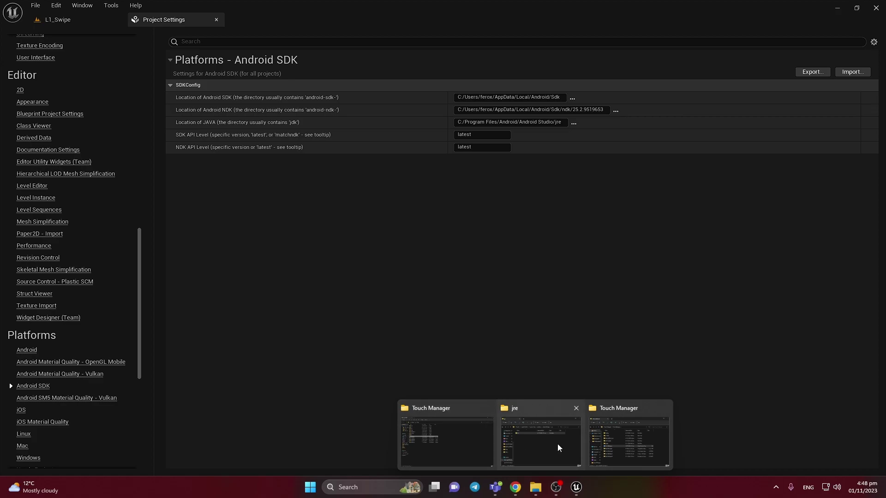
{"action": "left_click", "coordinate": [480, 433]}
{"action": "left_click", "coordinate": [255, 52]}
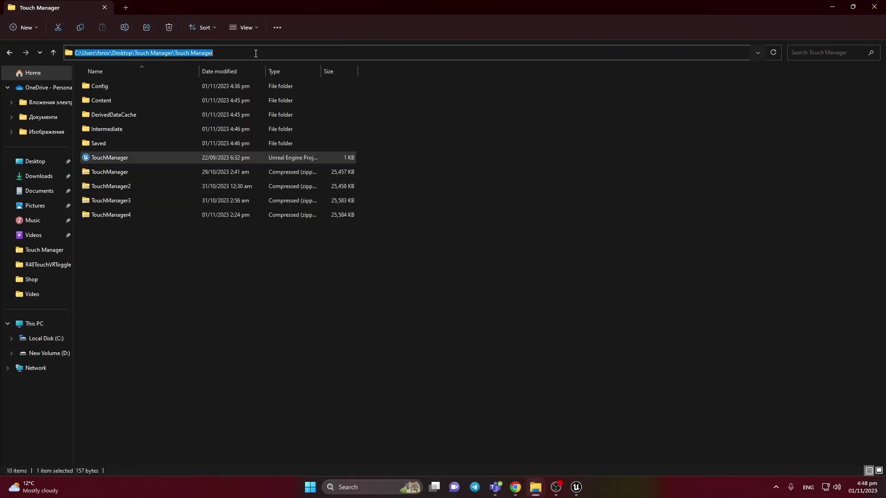
{"action": "key", "text": "Return"}
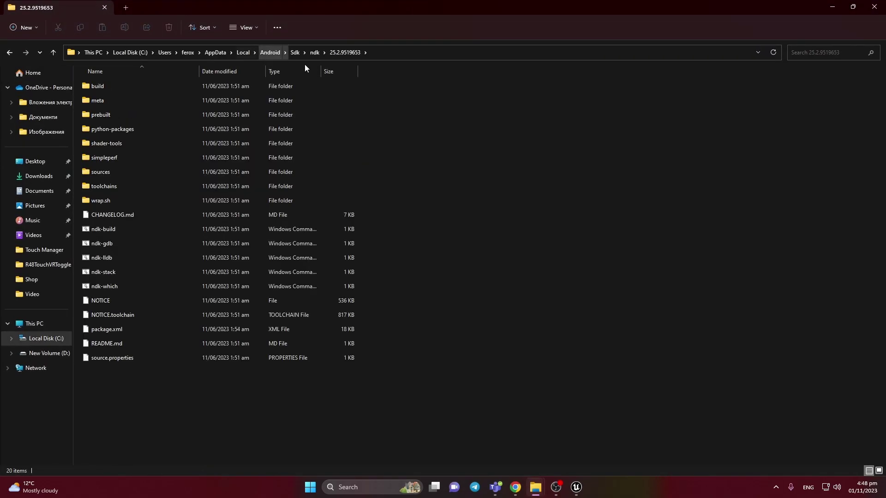
{"action": "left_click", "coordinate": [318, 54]}
{"action": "left_click", "coordinate": [140, 159]}
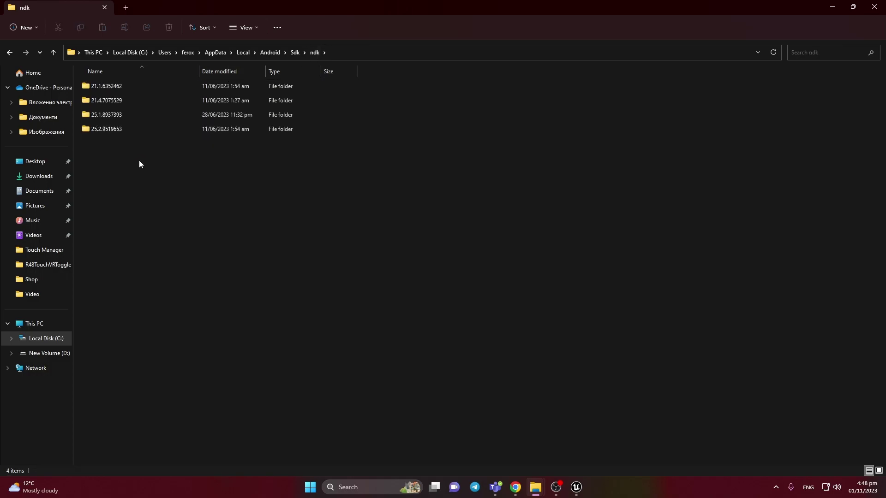
- Copy the path of the 25.1.8937393 NDK folder and set it as the Android NDK location in the project settings
{"action": "double_click", "coordinate": [118, 116]}
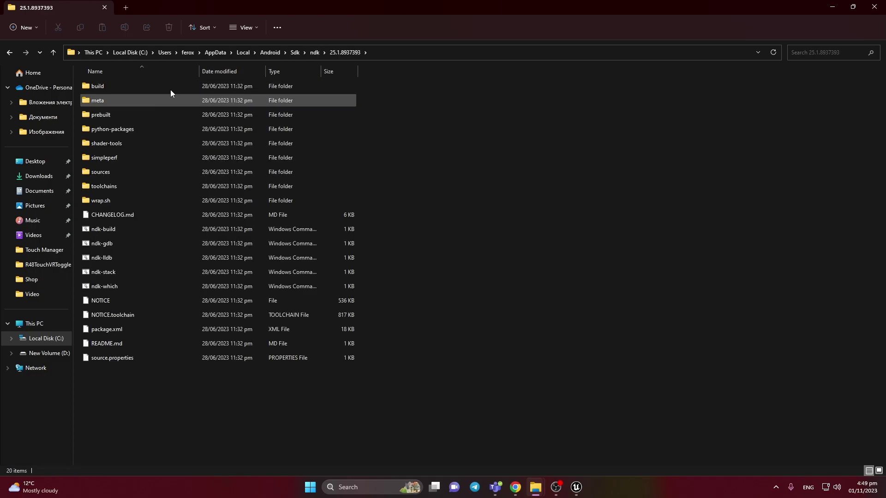
{"action": "left_click", "coordinate": [392, 51]}
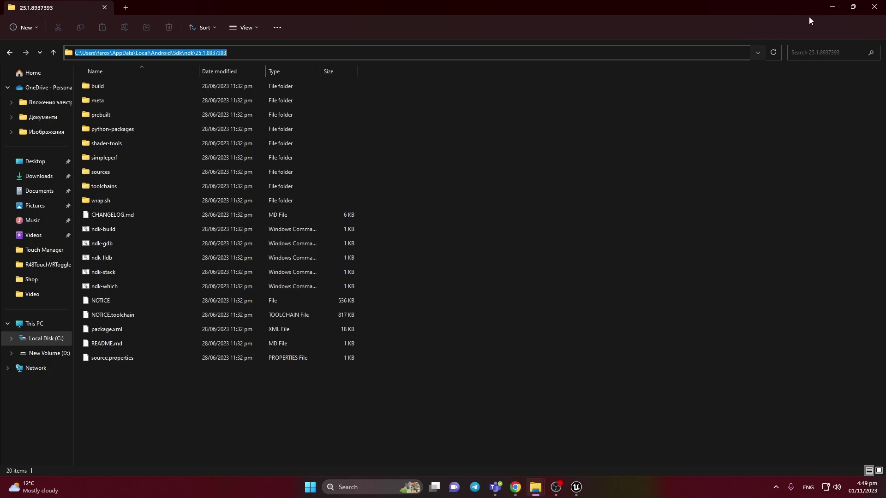
{"action": "left_click", "coordinate": [830, 7]}
{"action": "left_click", "coordinate": [603, 113]}
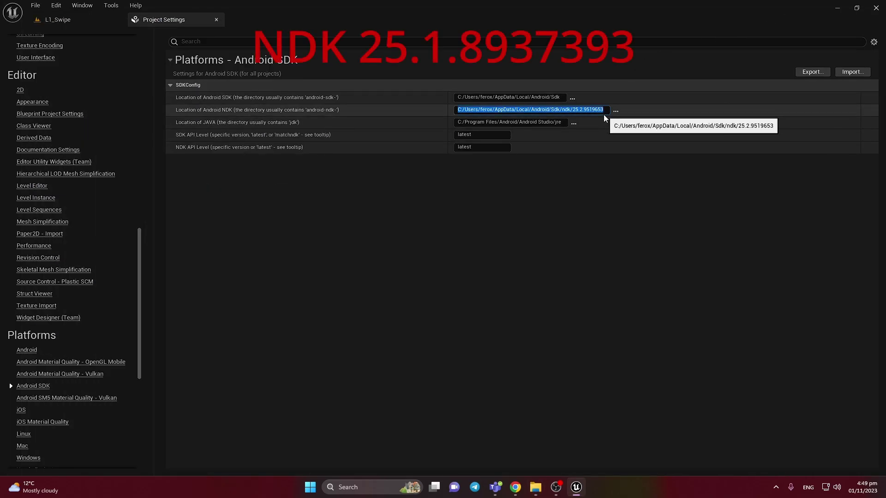
{"action": "key", "text": "ctrl+v"}
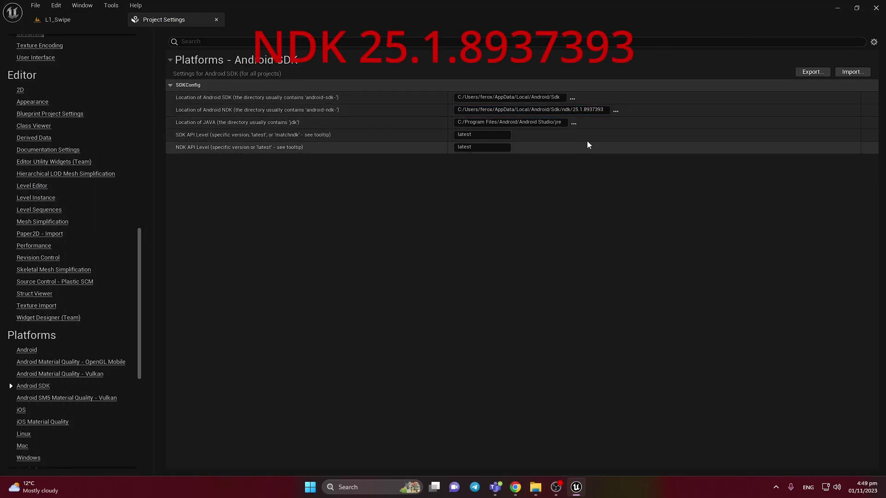
- Try to set the Android NDK location through its directory chooser, selecting the project's Content folder
{"action": "left_click", "coordinate": [615, 110]}
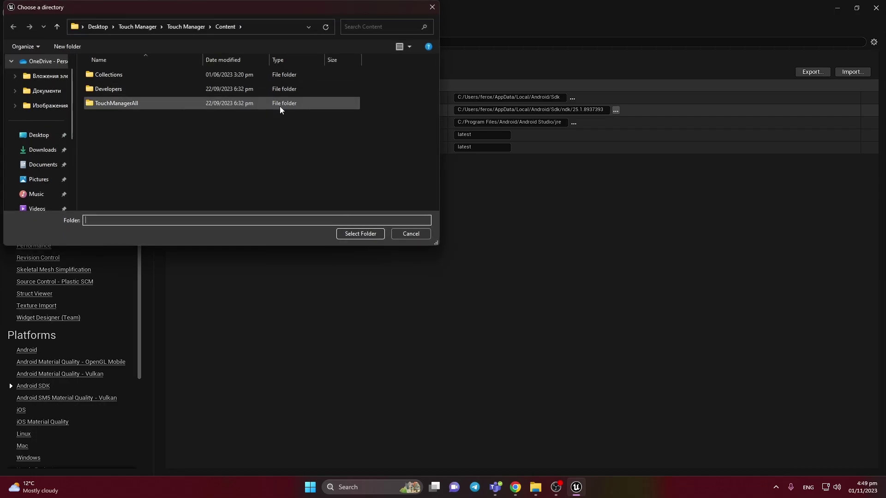
{"action": "left_click", "coordinate": [265, 27]}
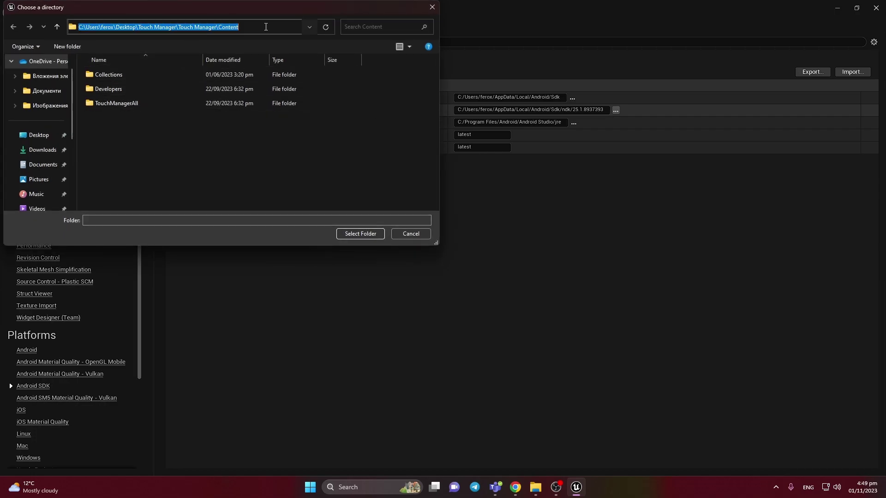
{"action": "left_click", "coordinate": [361, 233]}
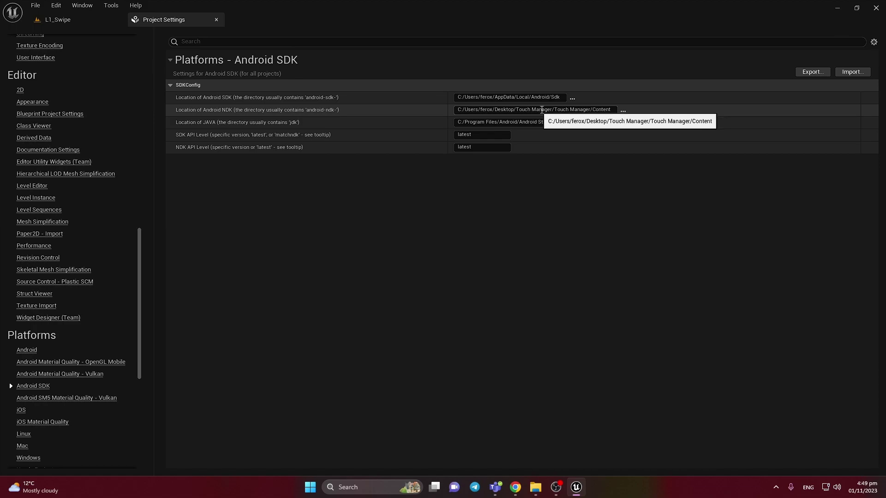
- Choose the Sdk\ndk\25.1.8937393 folder as the Android NDK location through its directory chooser
{"action": "left_click", "coordinate": [623, 110]}
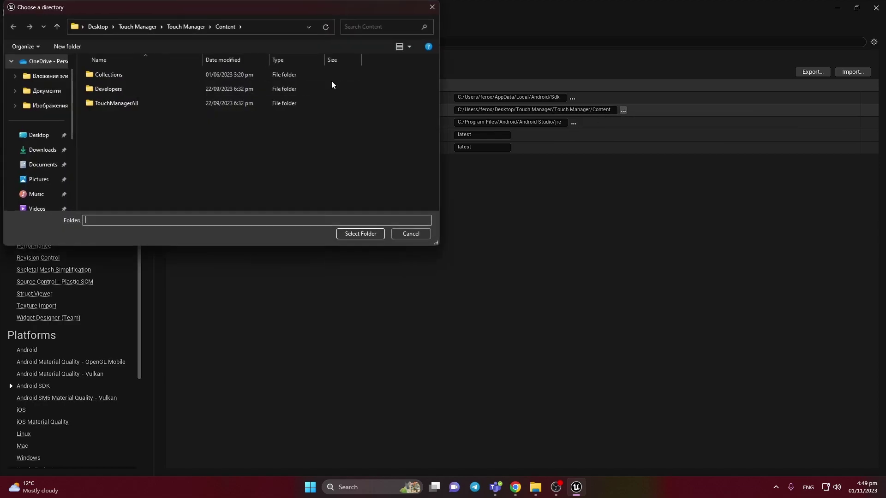
{"action": "left_click", "coordinate": [275, 27]}
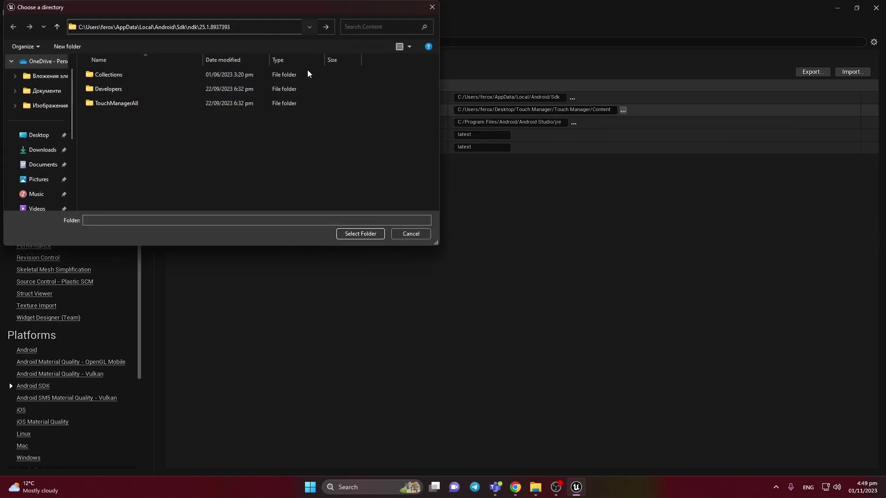
{"action": "key", "text": "Return"}
{"action": "left_click", "coordinate": [372, 232]}
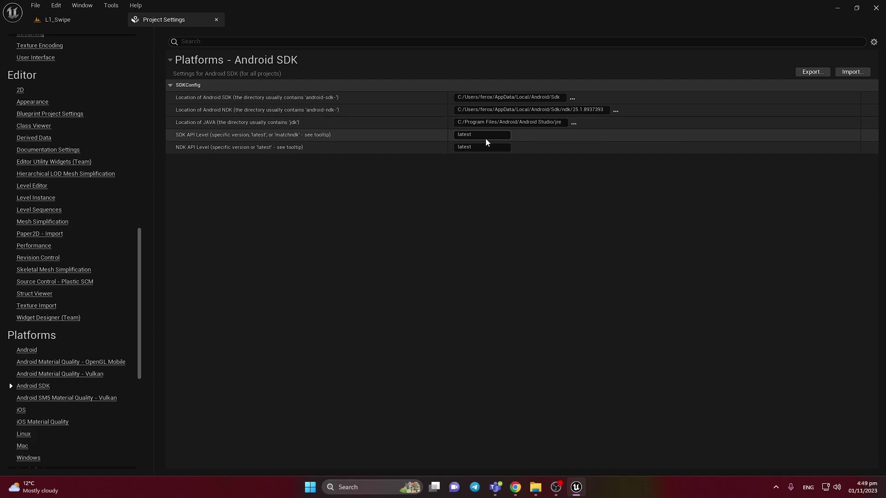
- Package the project for Android into the Desktop\APK\Android folder and show the output log, dismissing the chat notification
{"action": "left_click", "coordinate": [57, 19]}
{"action": "left_click", "coordinate": [319, 35]}
{"action": "mouse_move", "coordinate": [374, 95]}
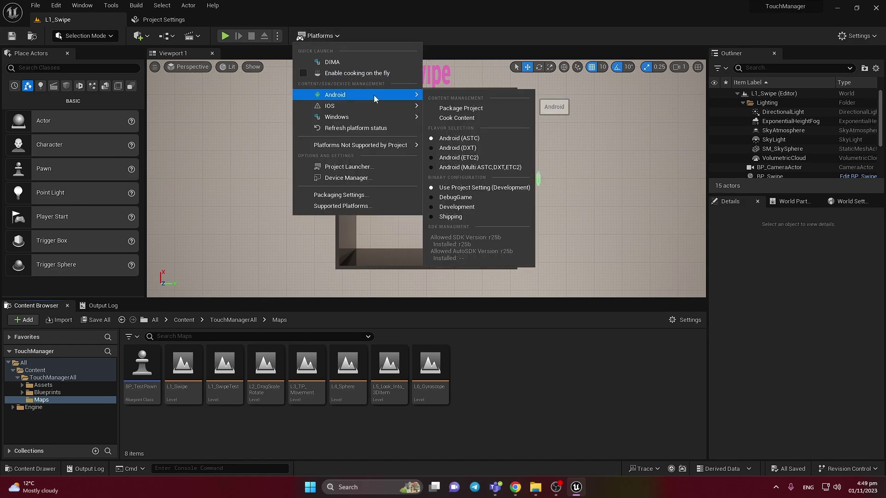
{"action": "left_click", "coordinate": [461, 109]}
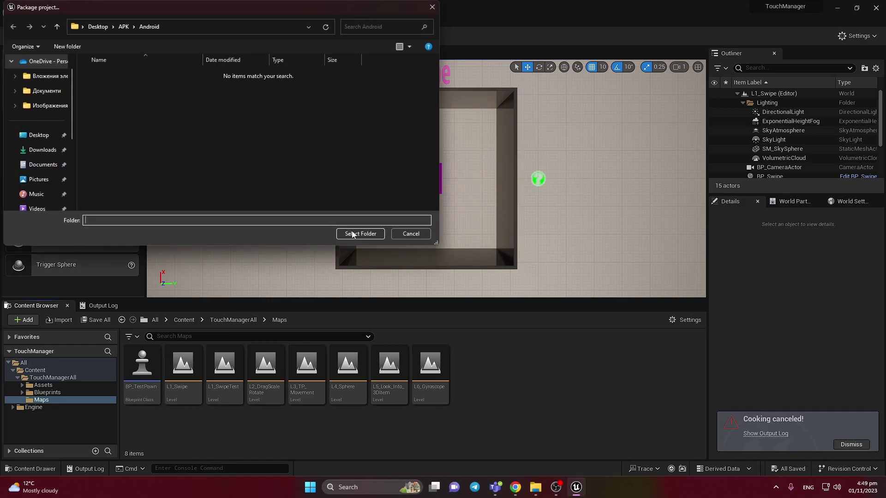
{"action": "left_click", "coordinate": [352, 234]}
{"action": "left_click", "coordinate": [760, 434]}
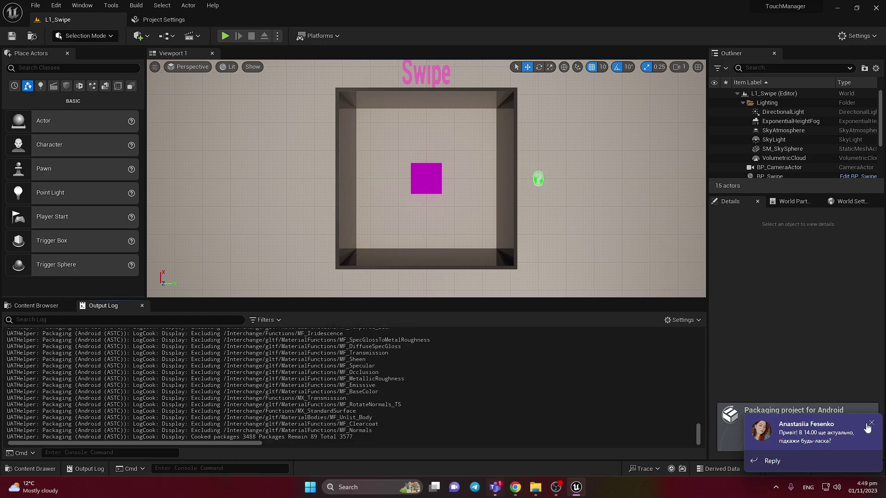
{"action": "left_click", "coordinate": [866, 421]}
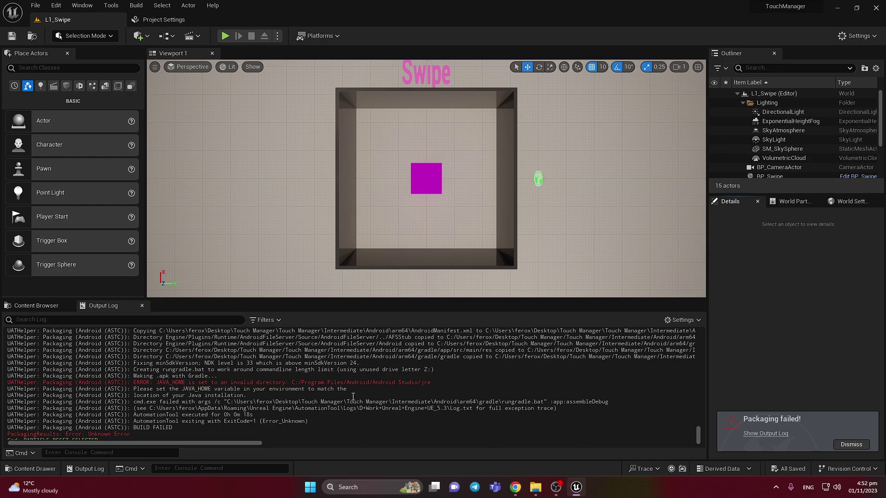
- Search Windows for "environment", open the account's environment variables, and move the dialog clear of the log
{"action": "key", "text": "super"}
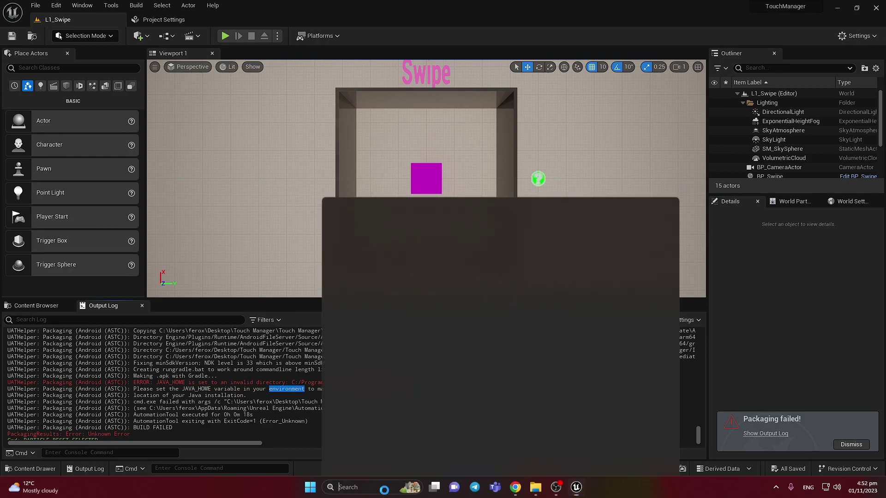
{"action": "type", "text": "environment"}
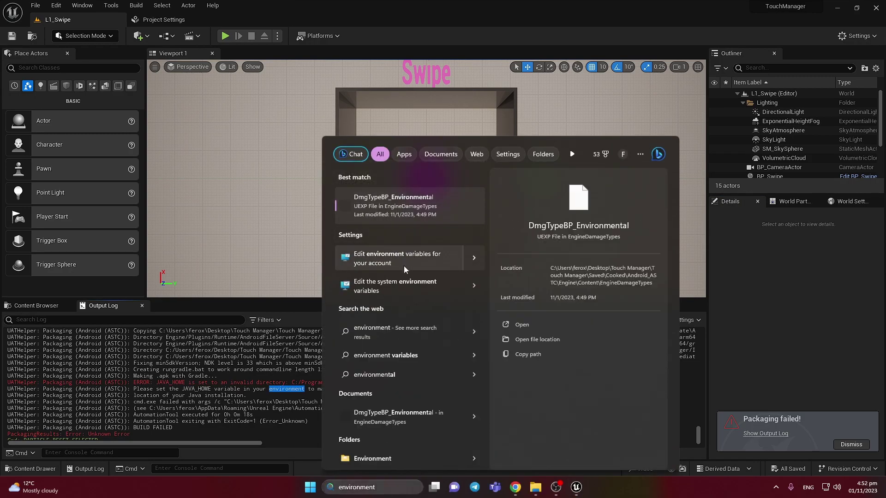
{"action": "left_click", "coordinate": [405, 263]}
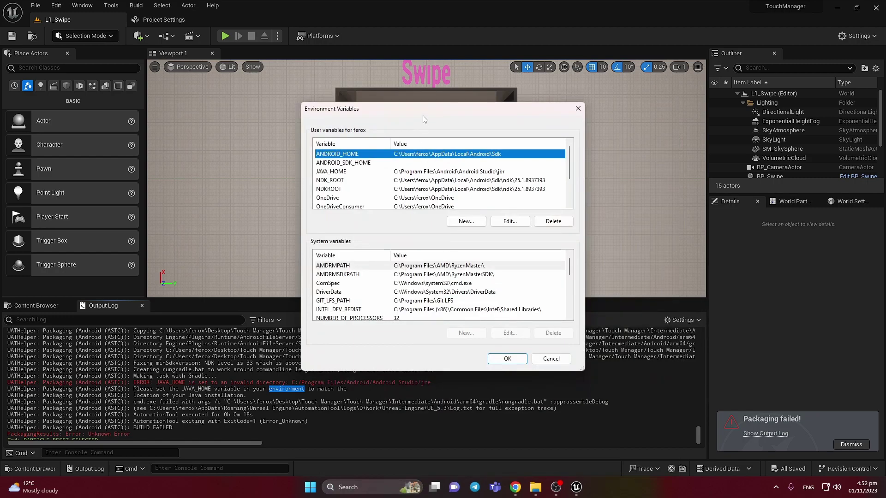
{"action": "left_click_drag", "start_coordinate": [425, 119], "coordinate": [577, 68]}
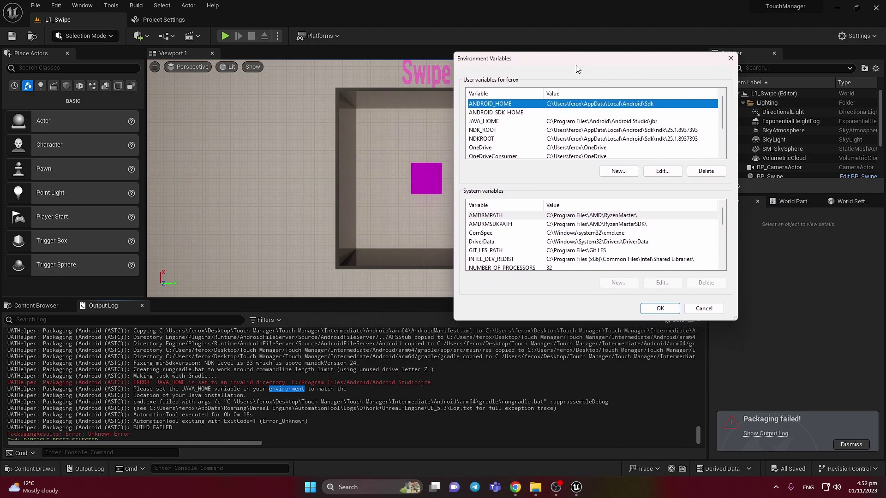
- Open the JAVA_HOME user variable for editing, take its full Android Studio jbr path, and confirm the dialog
{"action": "left_click", "coordinate": [528, 121]}
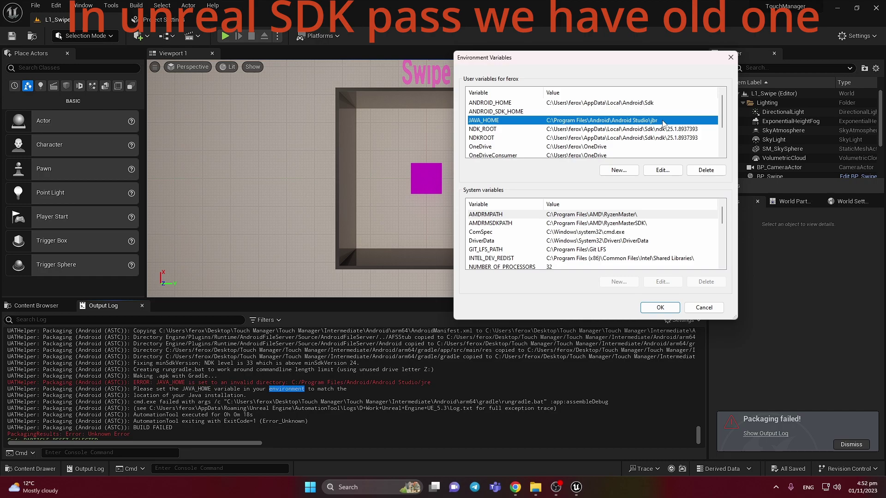
{"action": "left_click", "coordinate": [662, 170]}
{"action": "left_click", "coordinate": [472, 240]}
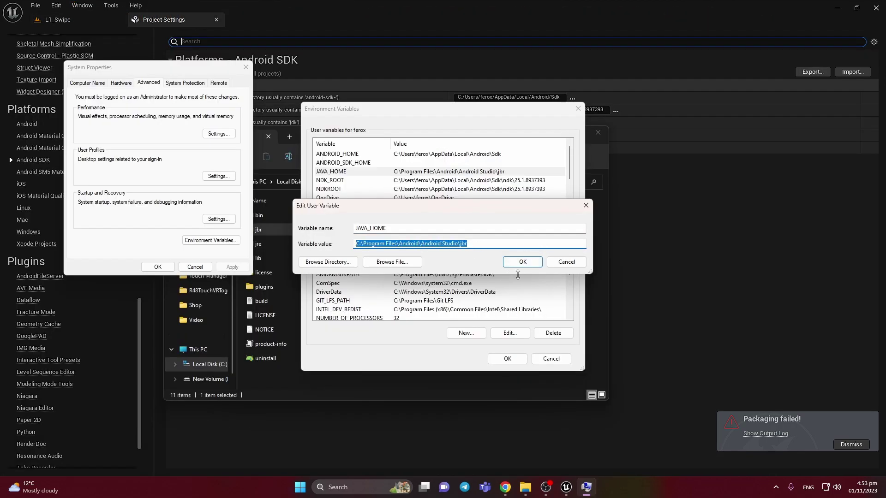
{"action": "left_click", "coordinate": [526, 263]}
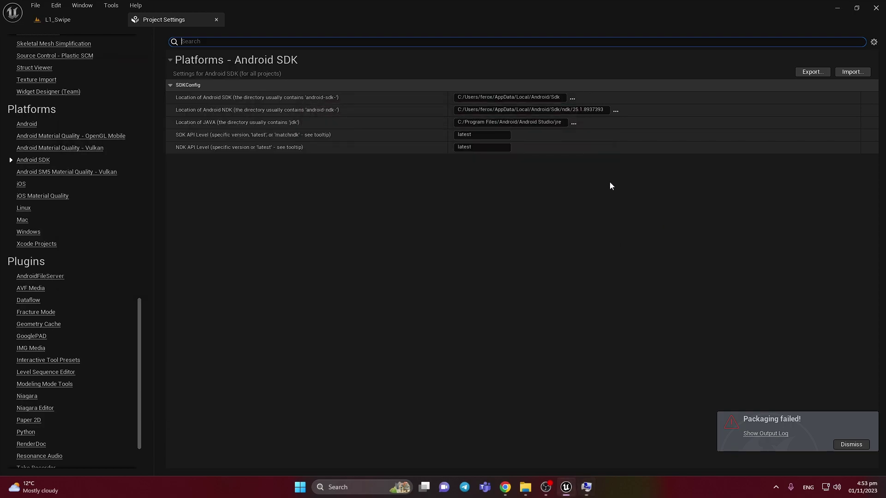
- Set the project's JAVA location to C:\Program Files\Android\Android Studio\jbr through its directory chooser
{"action": "left_click", "coordinate": [573, 122]}
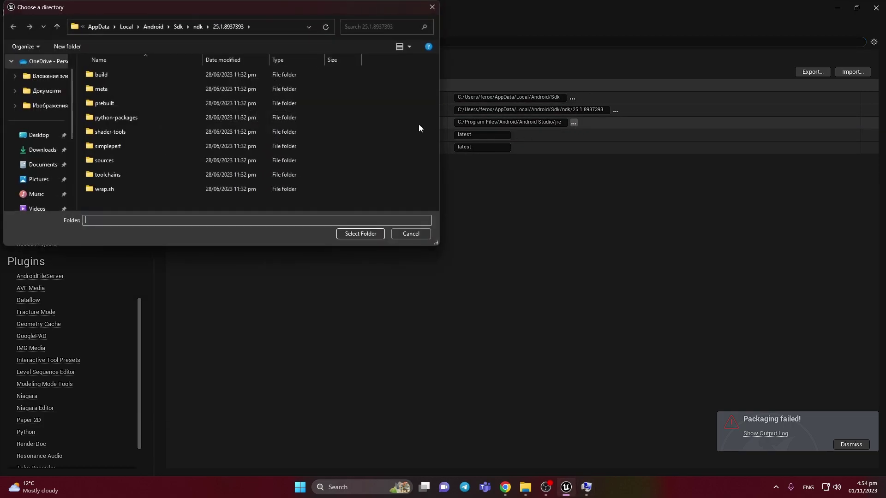
{"action": "left_click", "coordinate": [269, 29]}
{"action": "key", "text": "Return"}
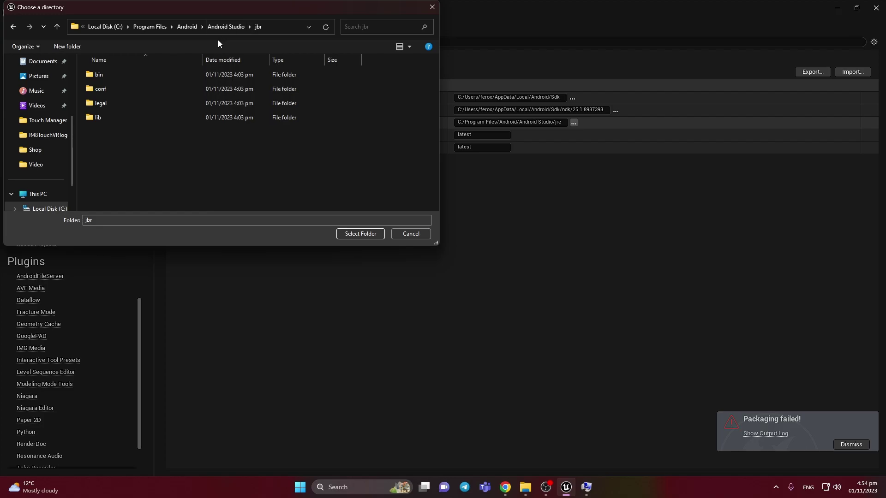
{"action": "left_click", "coordinate": [360, 233]}
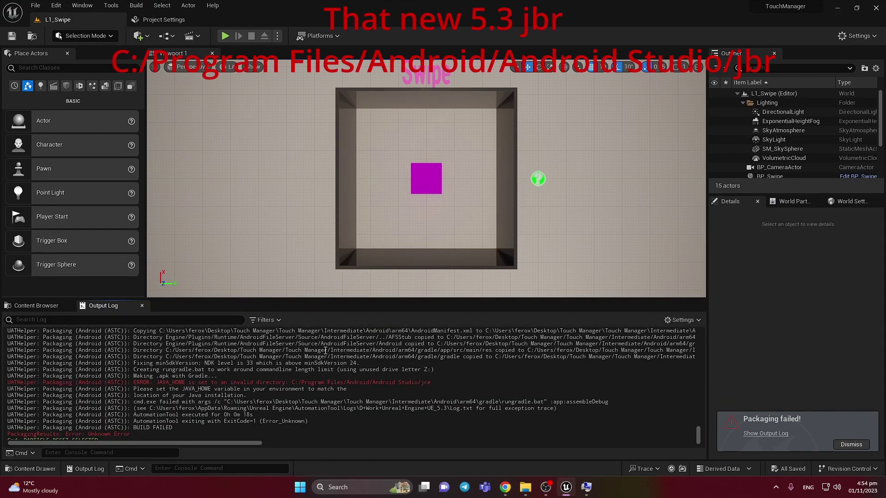
- Clear the output log and package the project for Android again into the Desktop\APK\Android folder
{"action": "right_click", "coordinate": [326, 351]}
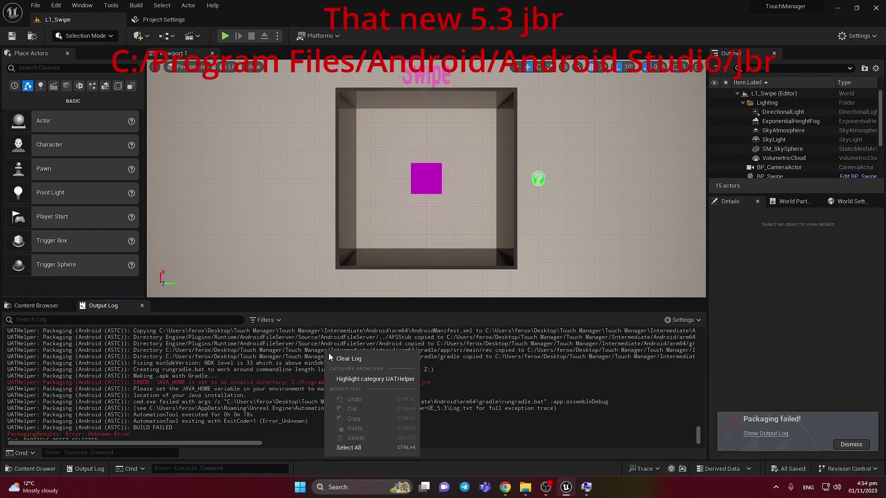
{"action": "left_click", "coordinate": [347, 448]}
{"action": "left_click", "coordinate": [318, 36]}
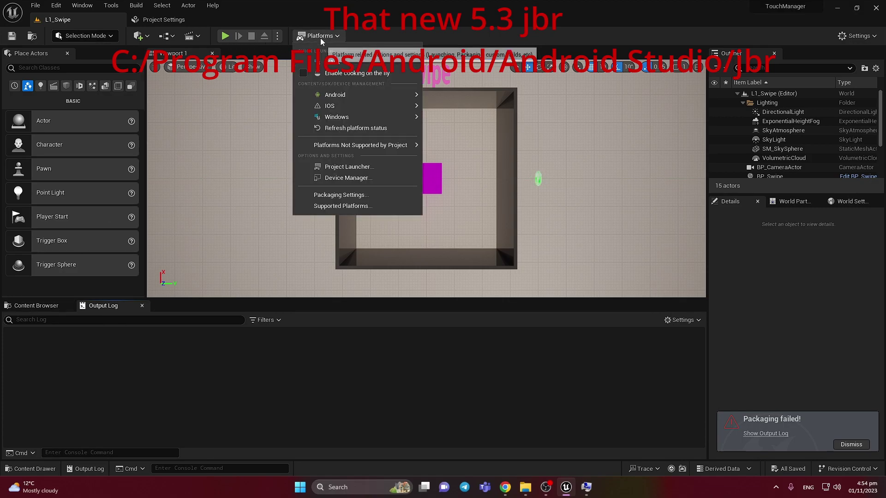
{"action": "mouse_move", "coordinate": [369, 106]}
{"action": "left_click", "coordinate": [461, 108]}
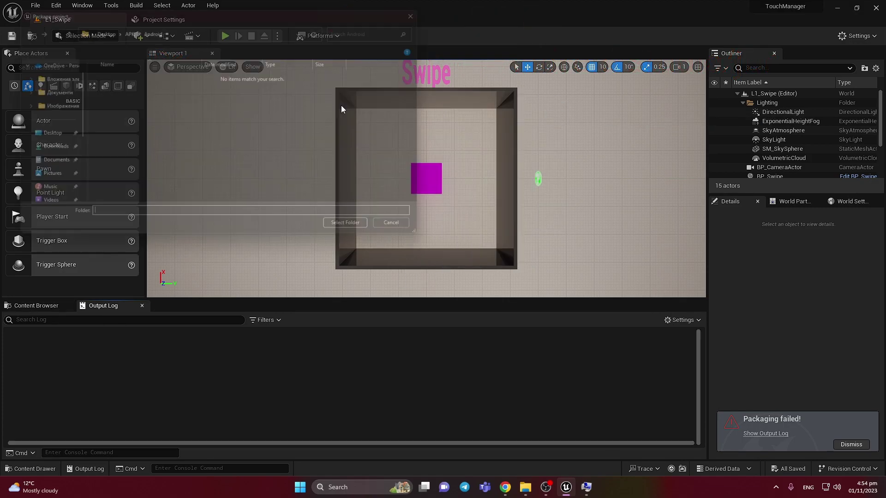
{"action": "left_click", "coordinate": [360, 233]}
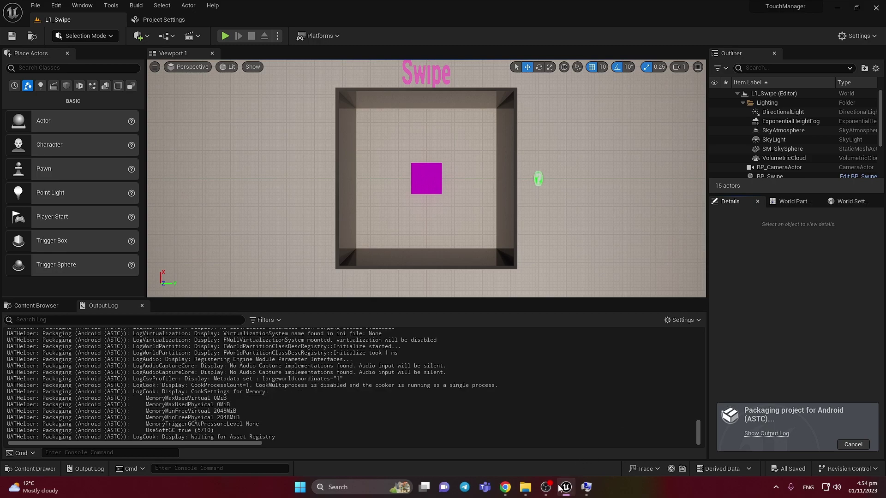
{"action": "mouse_move", "coordinate": [589, 494]}
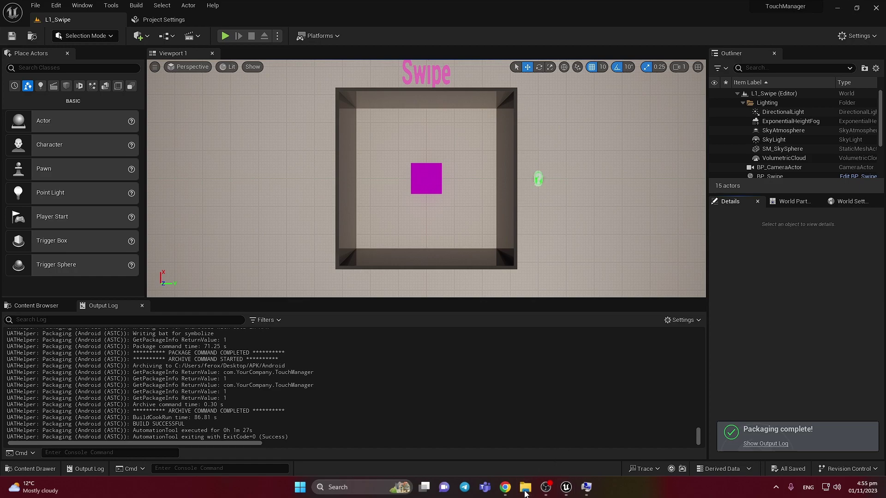
{"action": "mouse_move", "coordinate": [525, 493]}
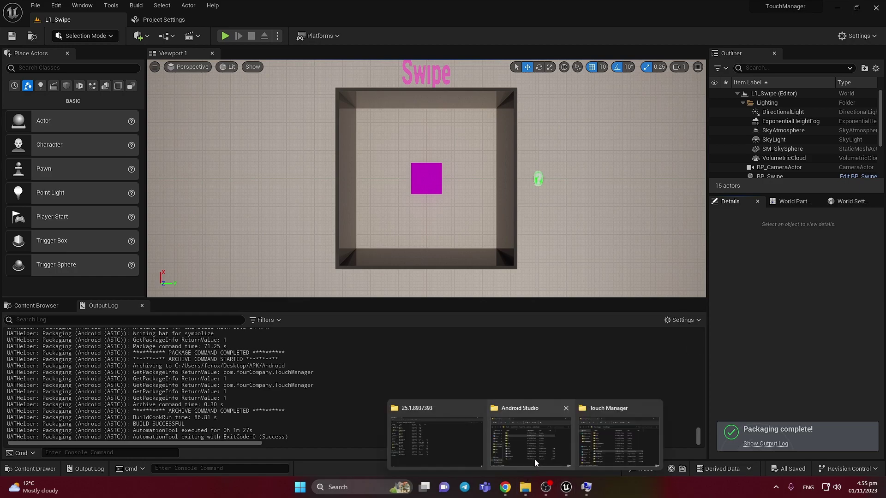
{"action": "left_click", "coordinate": [534, 446]}
{"action": "left_click", "coordinate": [580, 133]}
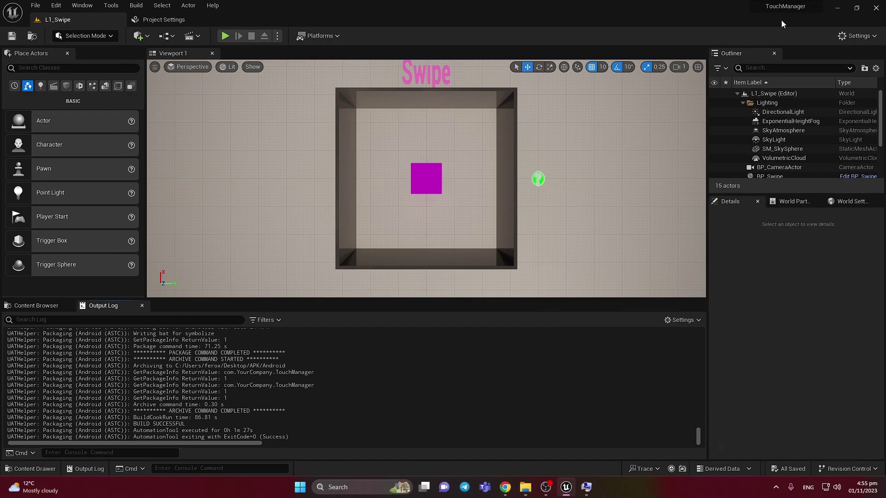
- Minimize the editor, open the Android folder inside the desktop's APK folder, and select the TouchManager-Android-Shipping-arm64 APK file
{"action": "left_click", "coordinate": [838, 8]}
{"action": "double_click", "coordinate": [26, 107]}
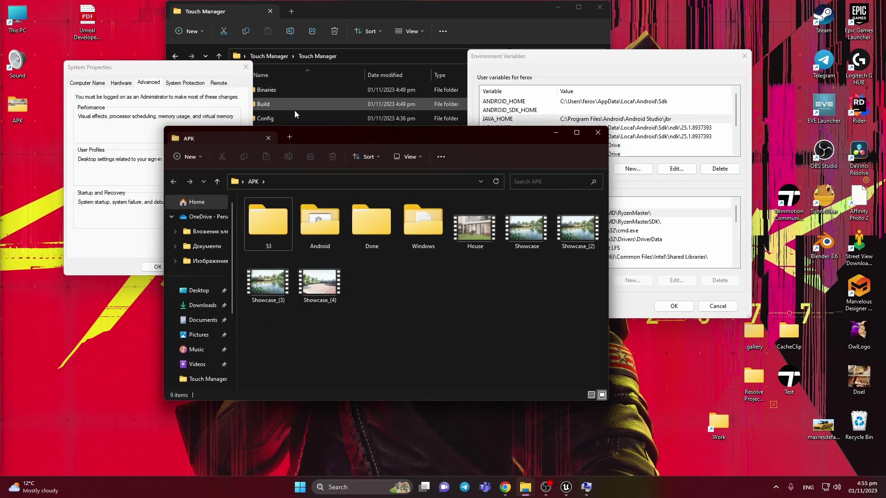
{"action": "double_click", "coordinate": [360, 134]}
{"action": "double_click", "coordinate": [154, 92]}
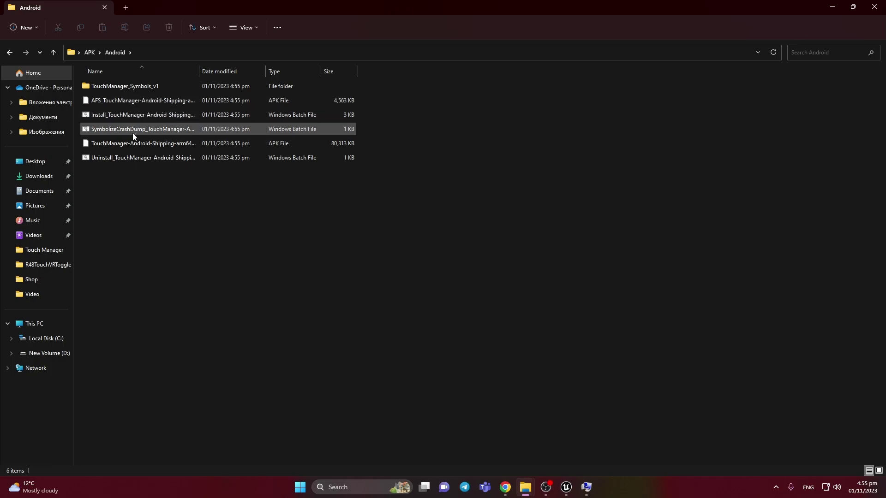
{"action": "left_click", "coordinate": [167, 143]}
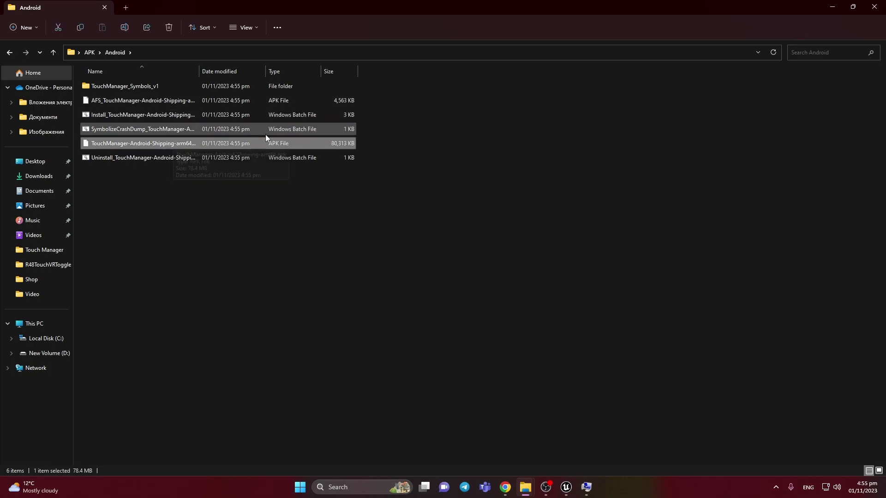